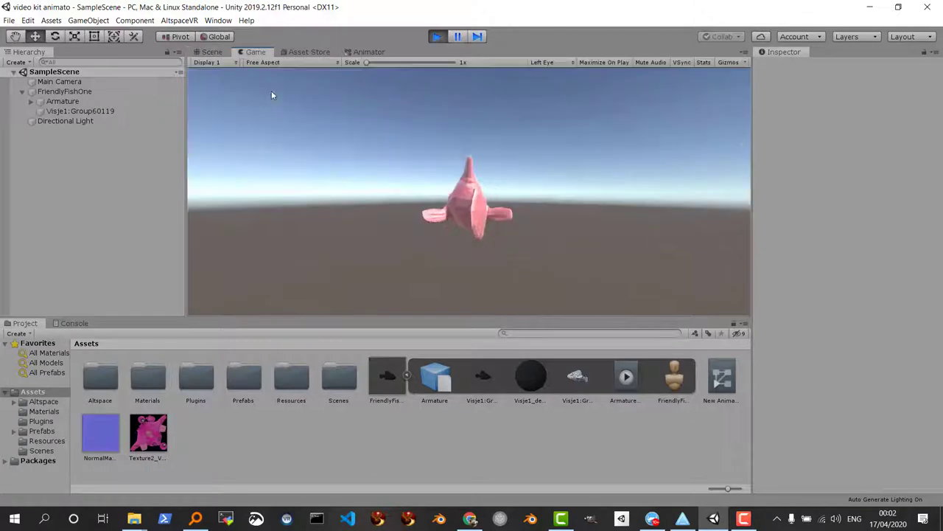
Exit Play mode in the fish scene and show the Prefabs folder in the Project panel
click(436, 37)
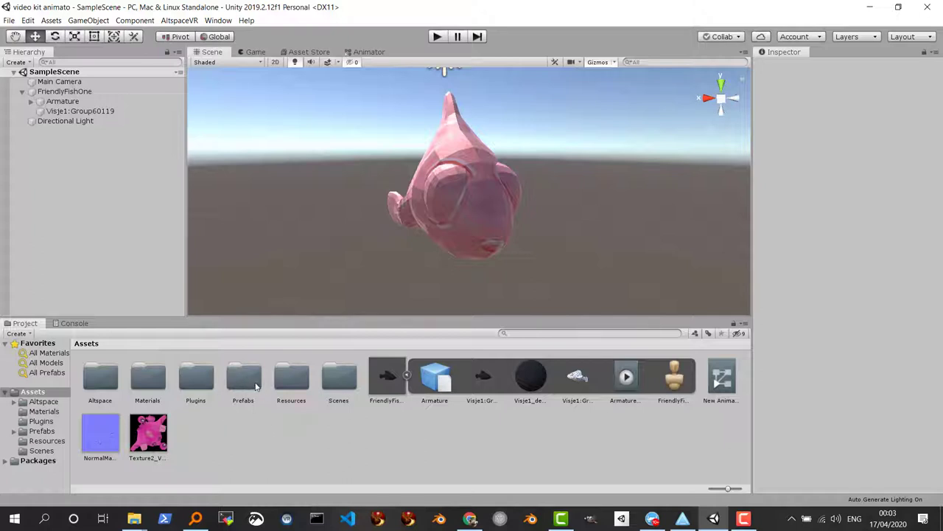
click(43, 433)
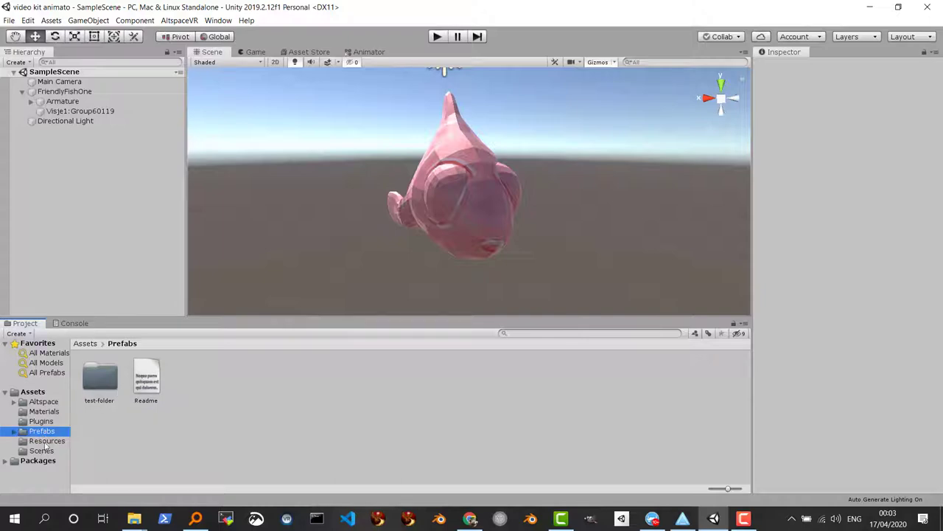
Open the Prefabs folder's Readme in Visual Studio
double_click(145, 379)
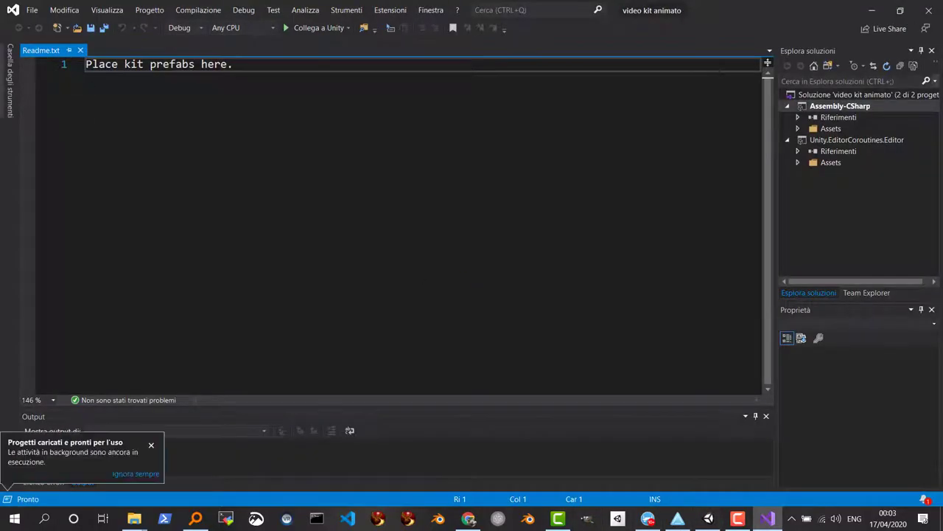
Minimize Visual Studio to get back to the Unity editor
click(872, 10)
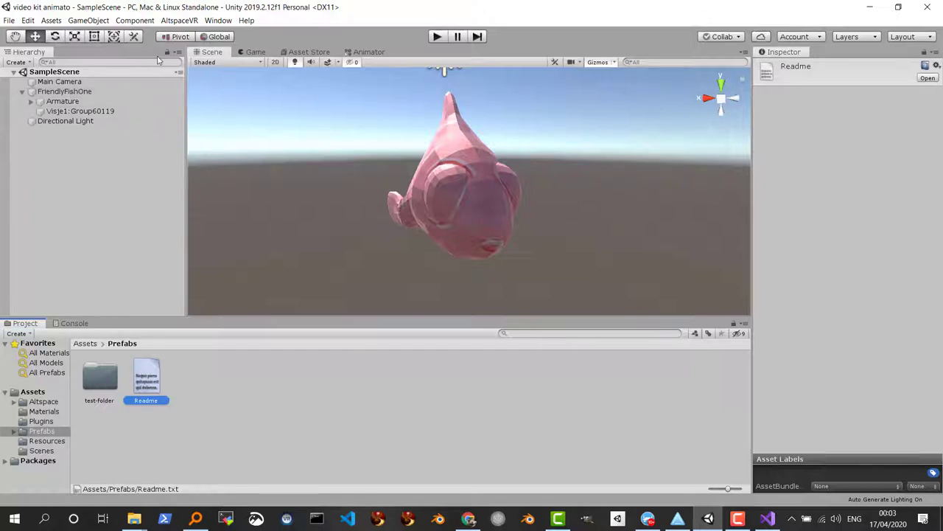
Sign in to AltspaceVR Build Settings with the account e-mail and password, remembering the credentials
click(179, 21)
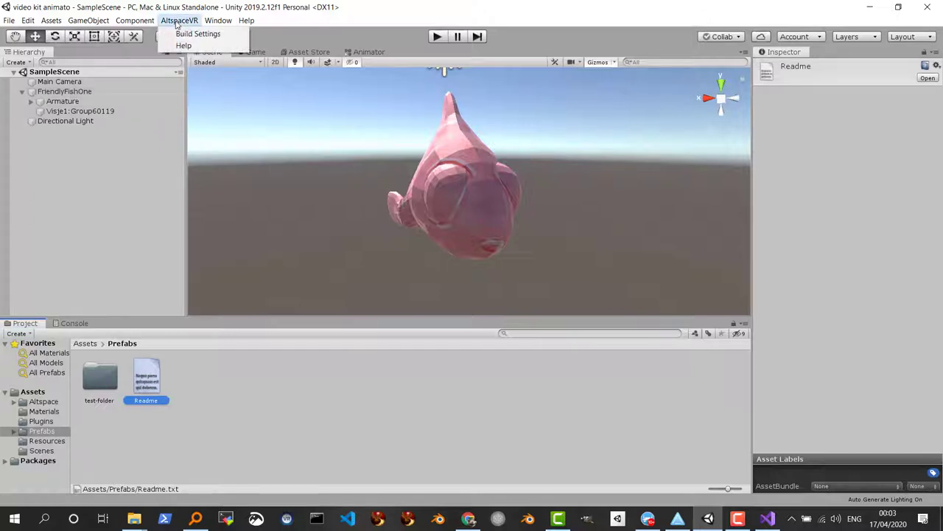
click(184, 34)
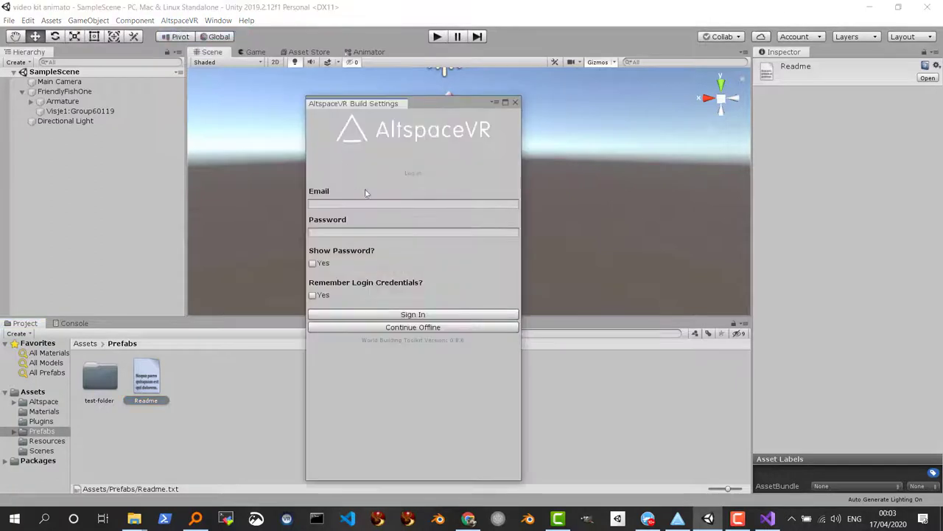
click(335, 204)
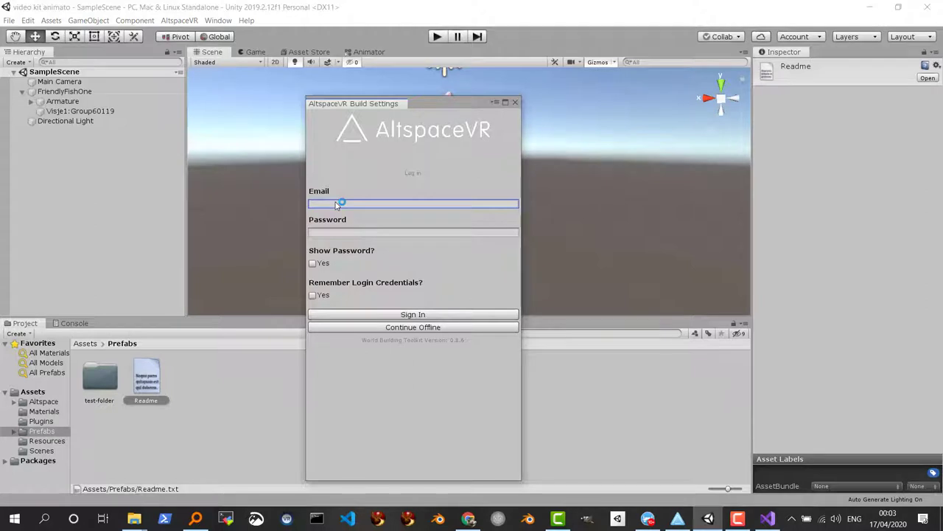
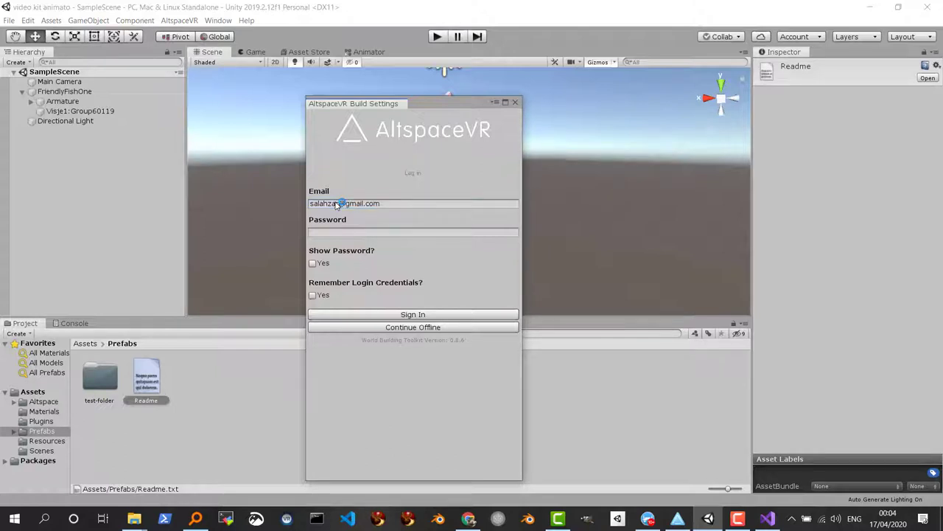
click(317, 233)
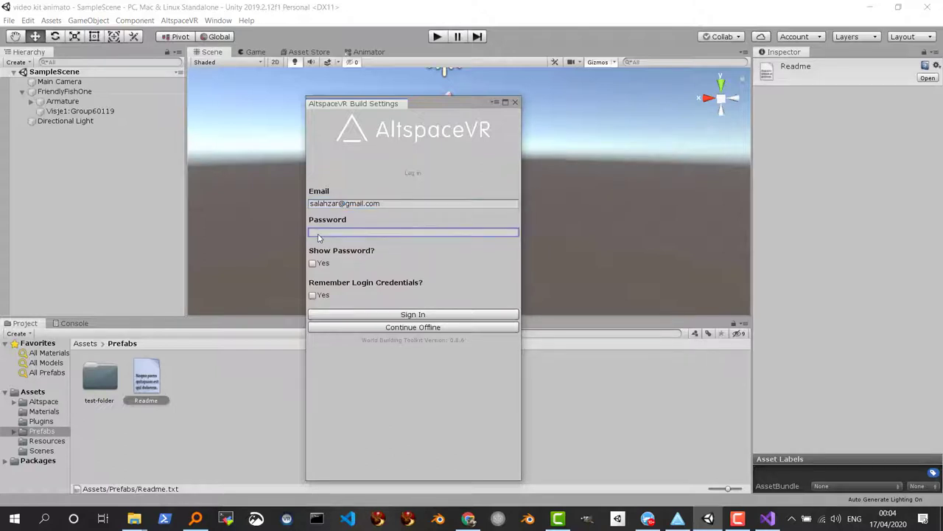
text(****)
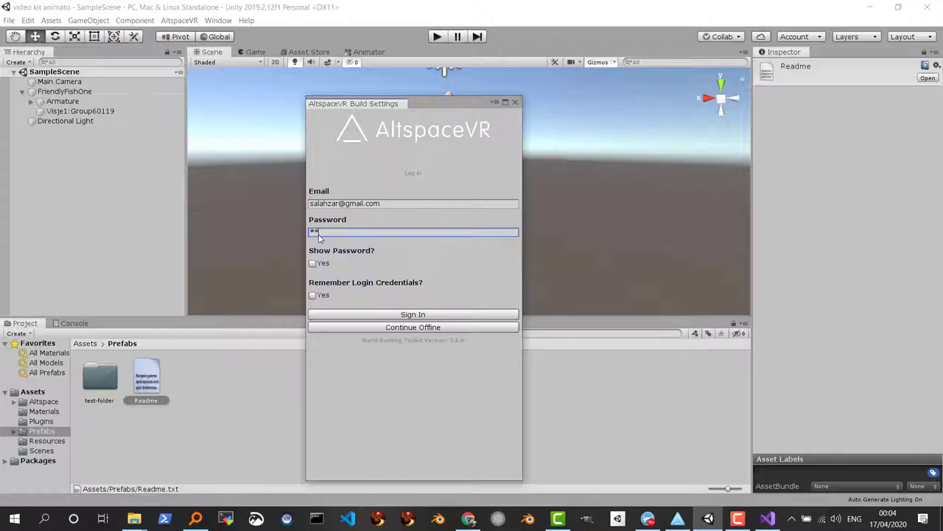
text(***)
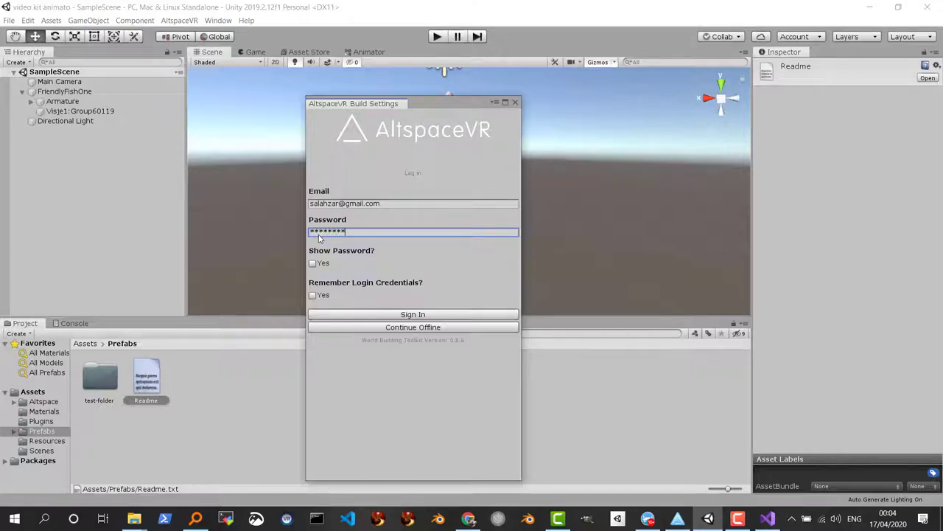
click(312, 295)
click(417, 315)
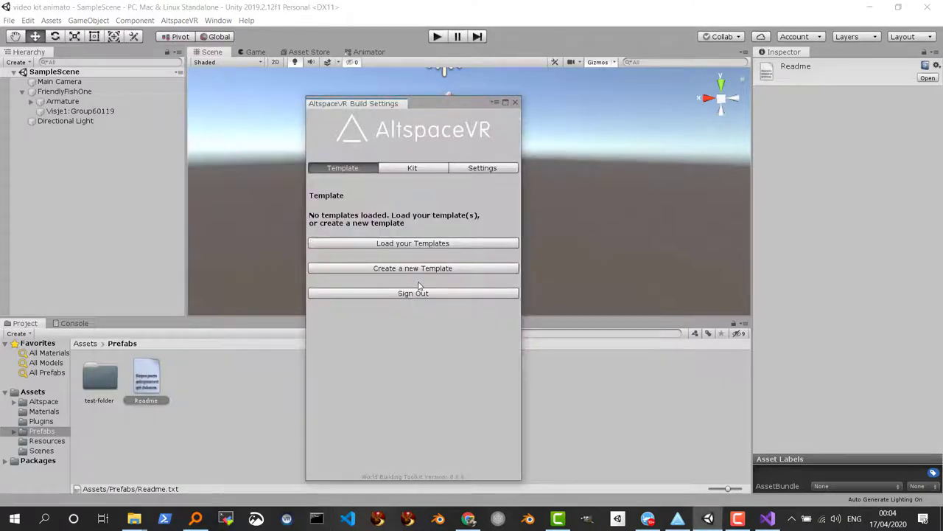
On the Kit tab, load the account's existing kits, including Pesce
click(413, 168)
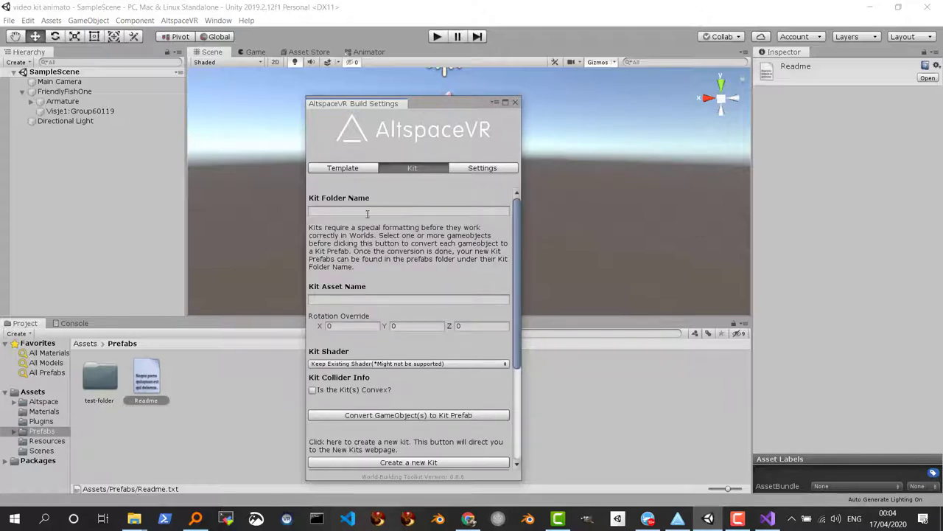
drag(513, 294, 514, 411)
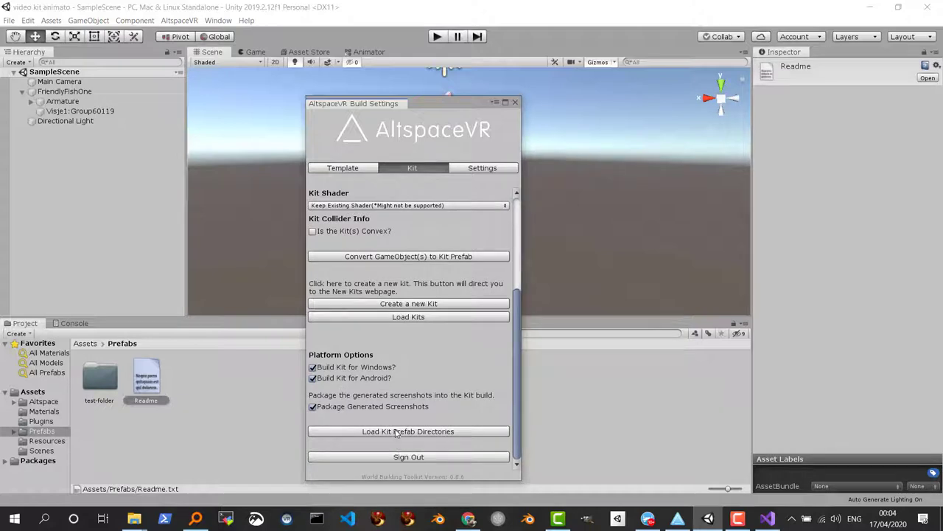
click(402, 317)
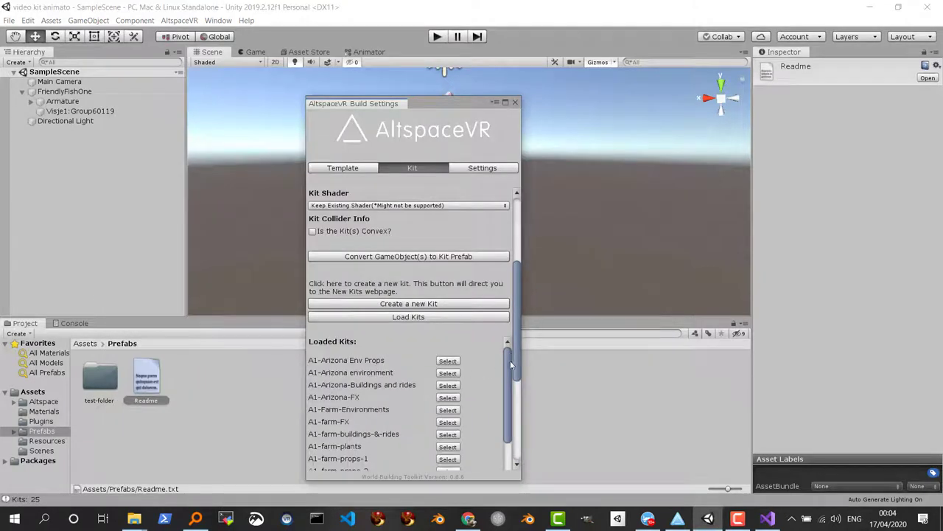
drag(510, 361, 502, 437)
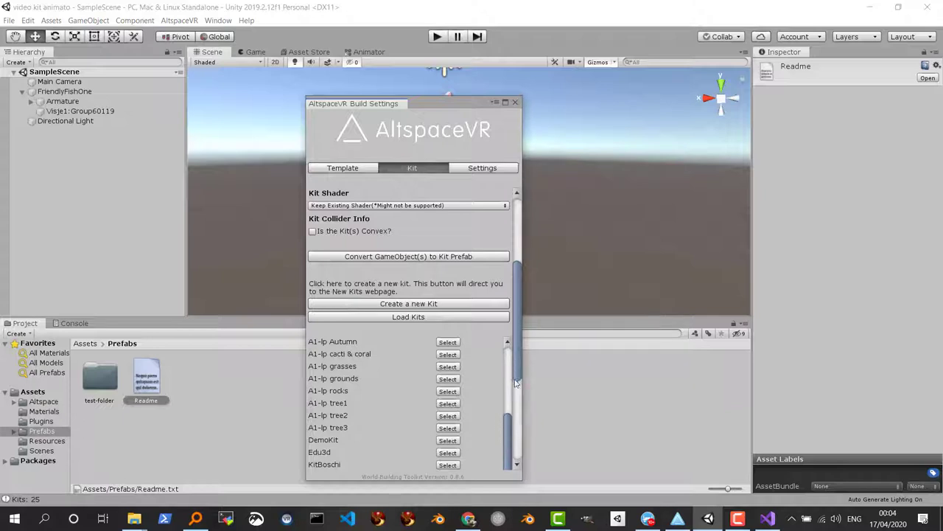
drag(514, 360, 514, 403)
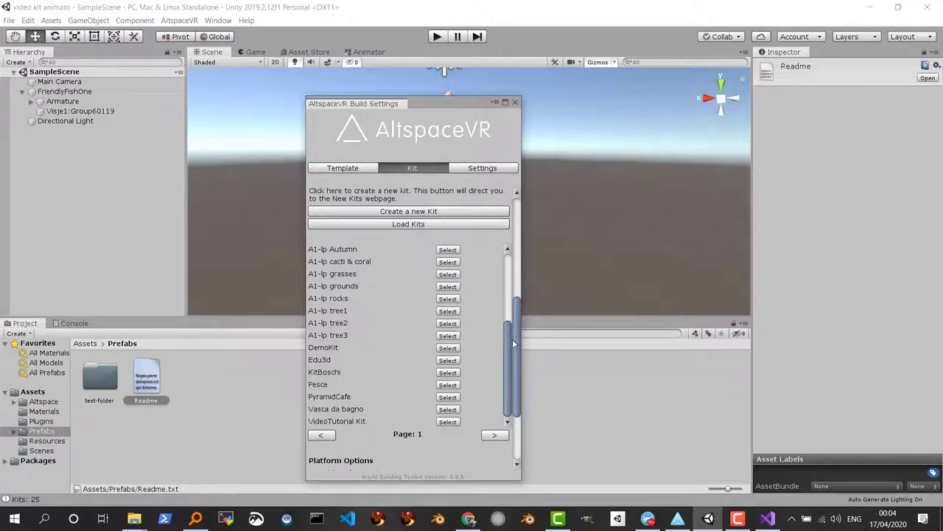
drag(516, 336, 517, 229)
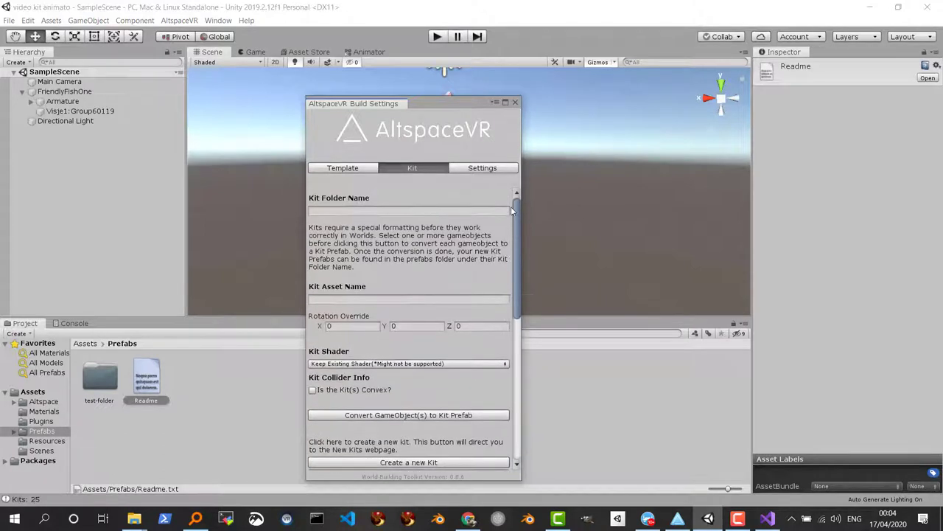
Open the Create a new Kit page in the browser from the kit settings
click(322, 213)
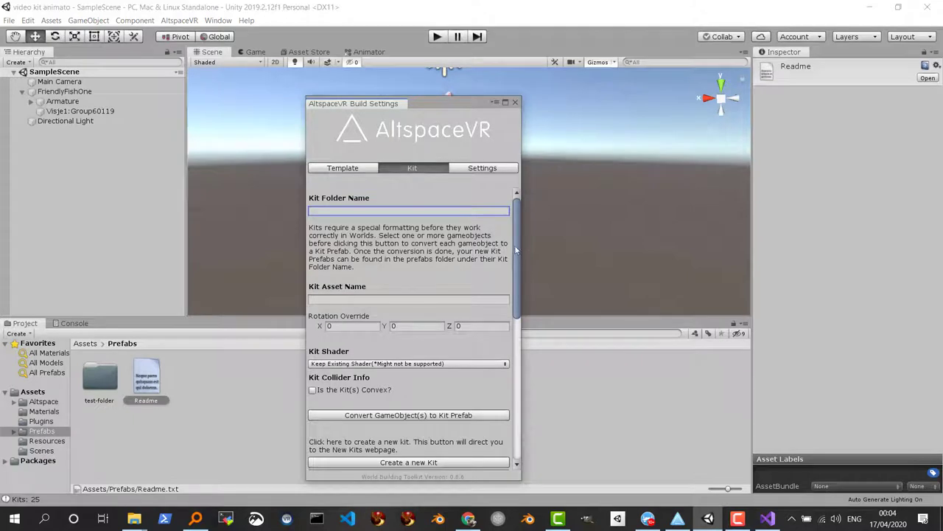
scroll(491, 375, down, 10)
scroll(484, 326, up, 4)
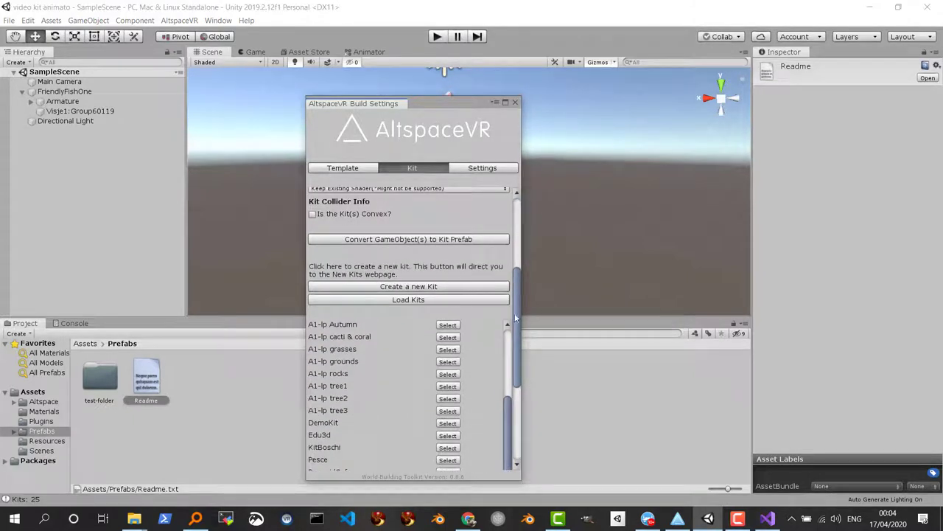
drag(517, 329, 520, 394)
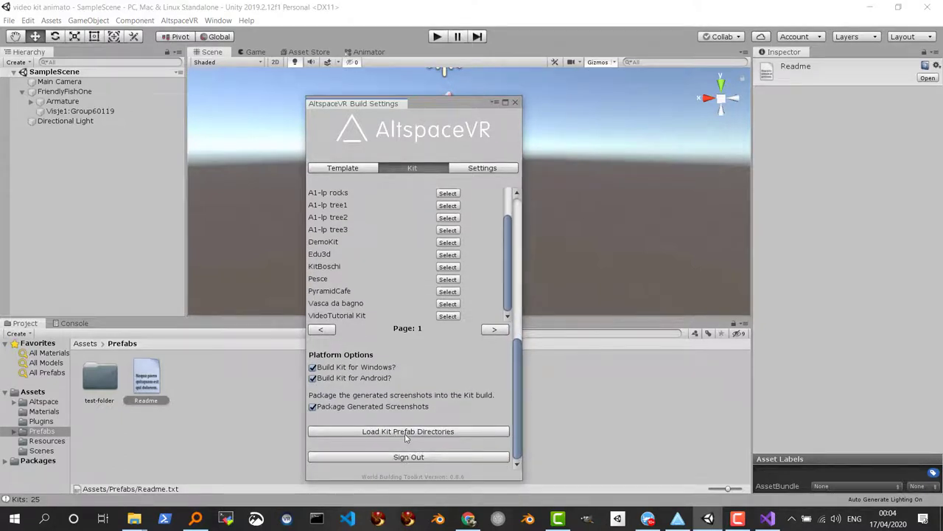
scroll(404, 438, up, 5)
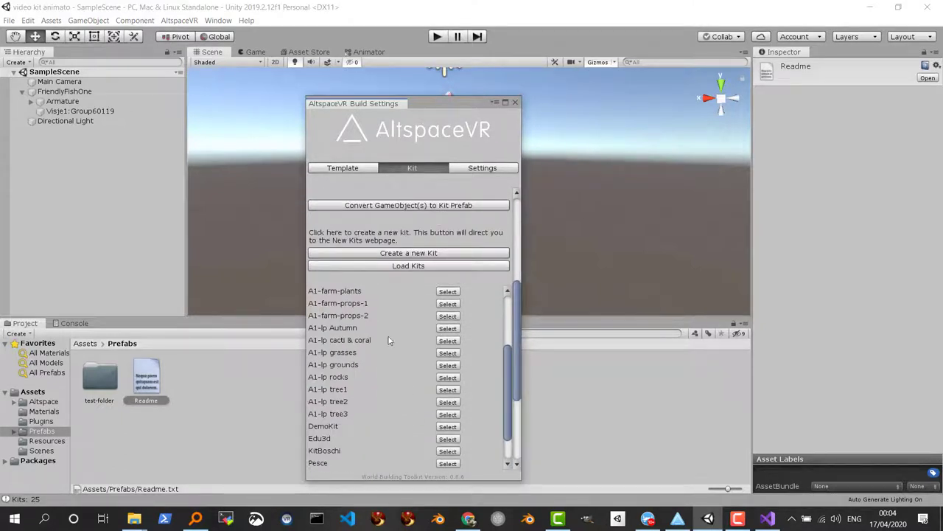
click(402, 255)
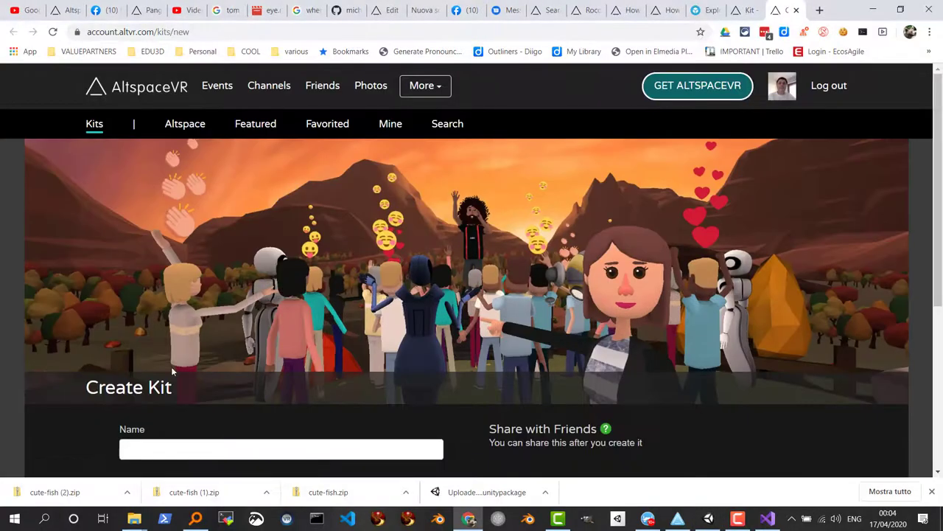
Create a new AltspaceVR kit named 'Pesce Video'
scroll(172, 371, down, 2)
click(147, 328)
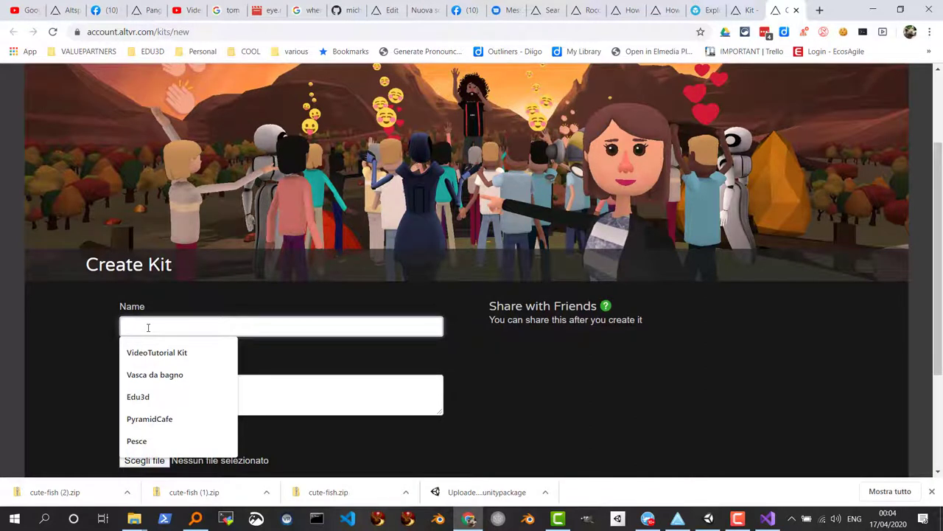
text(Pesc)
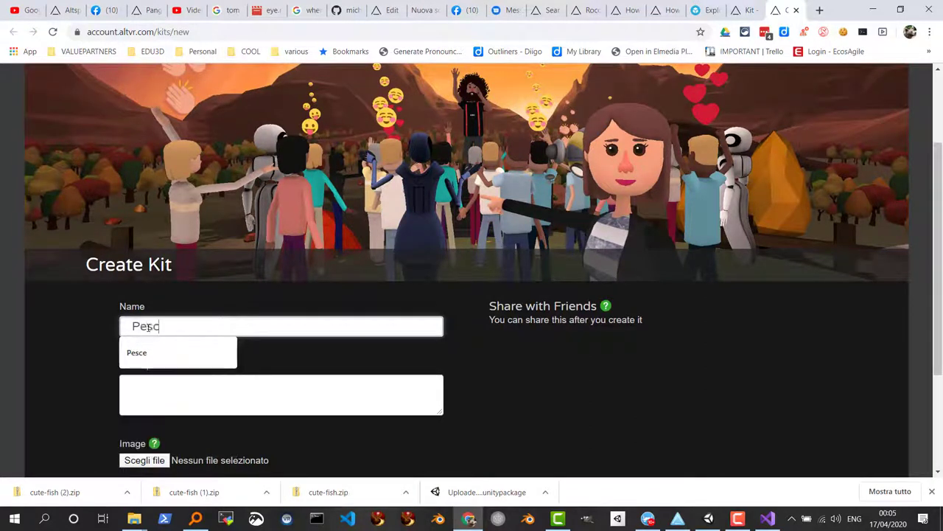
text(e Video)
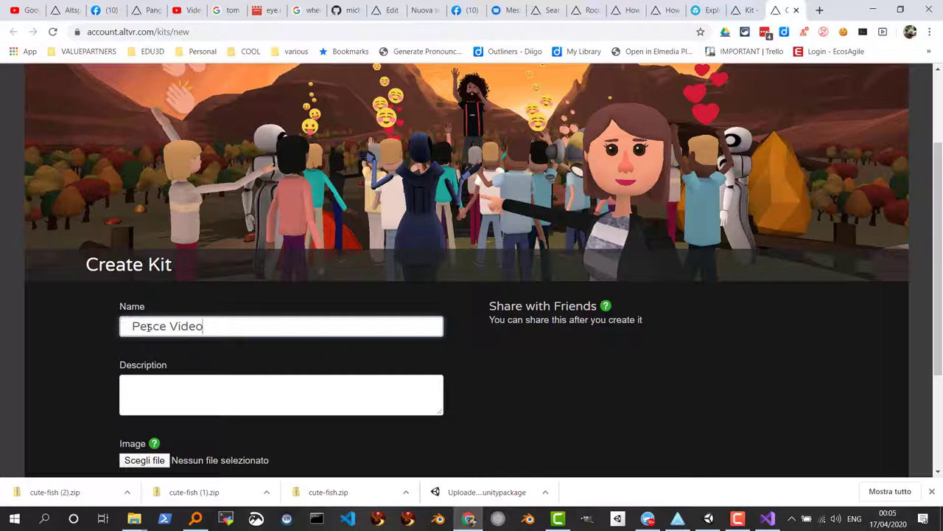
scroll(147, 327, down, 2)
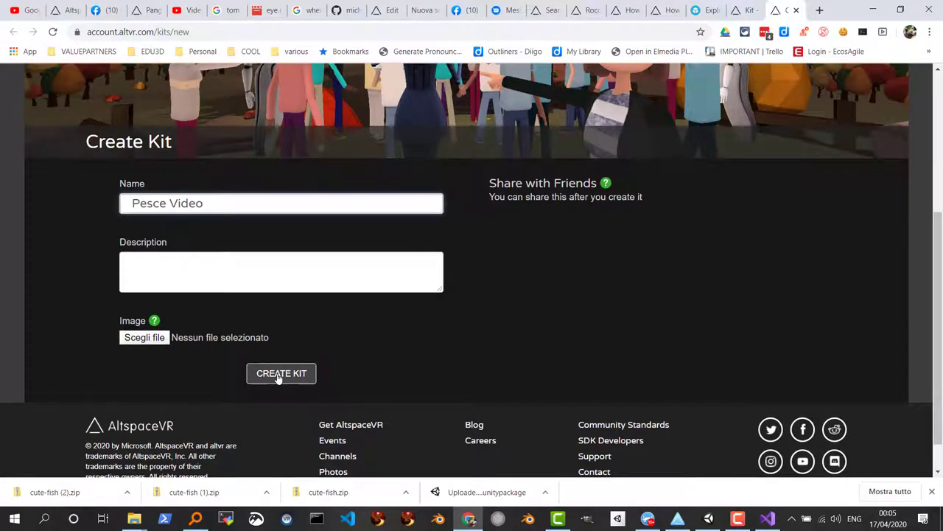
click(280, 374)
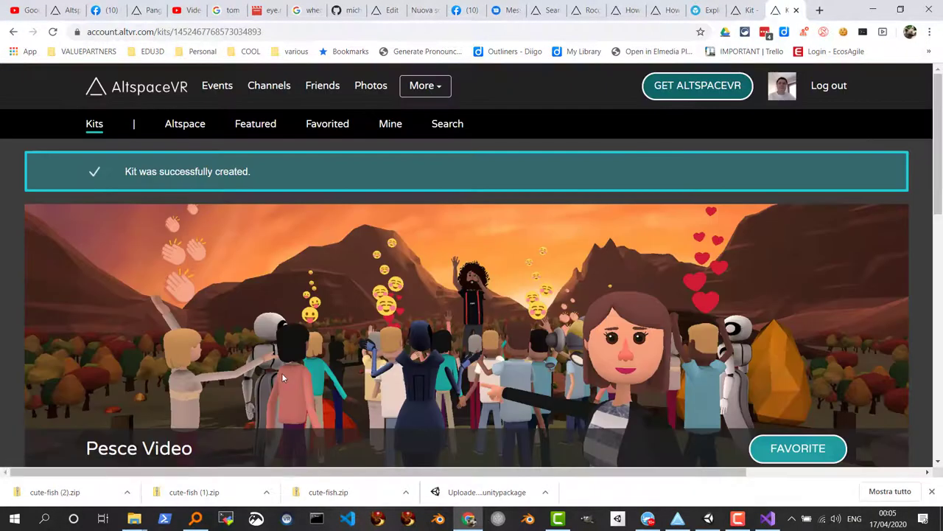
Copy the new kit's ID from the page address and return to Unity
scroll(282, 373, down, 5)
scroll(282, 373, up, 4)
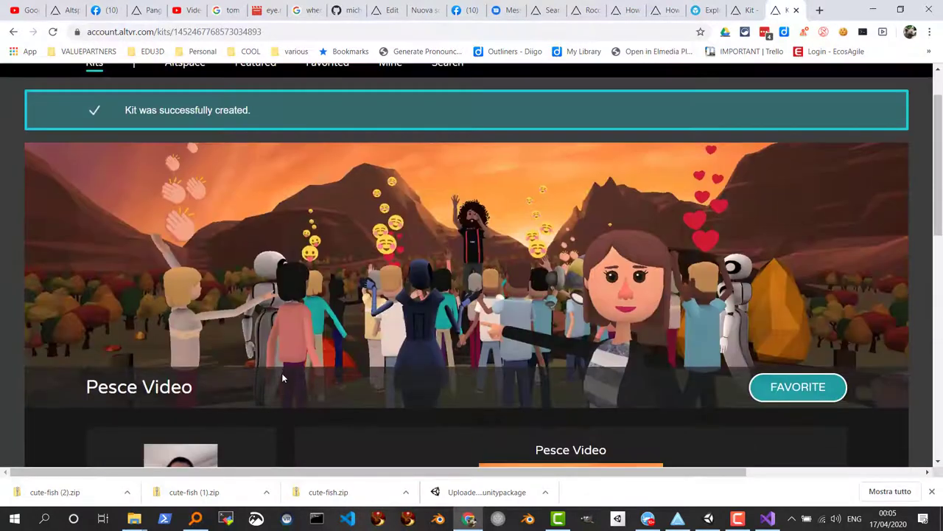
scroll(281, 373, up, 1)
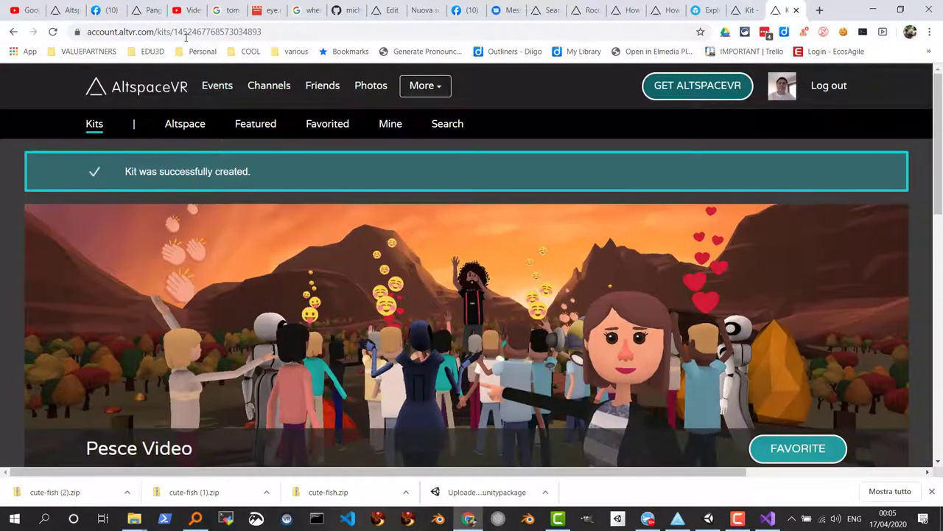
drag(176, 32, 258, 35)
right_click(252, 35)
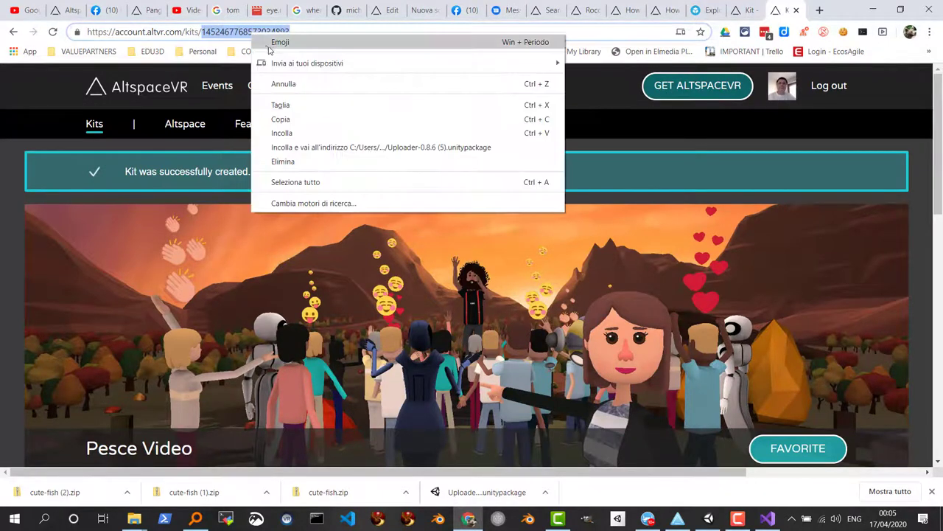
click(298, 119)
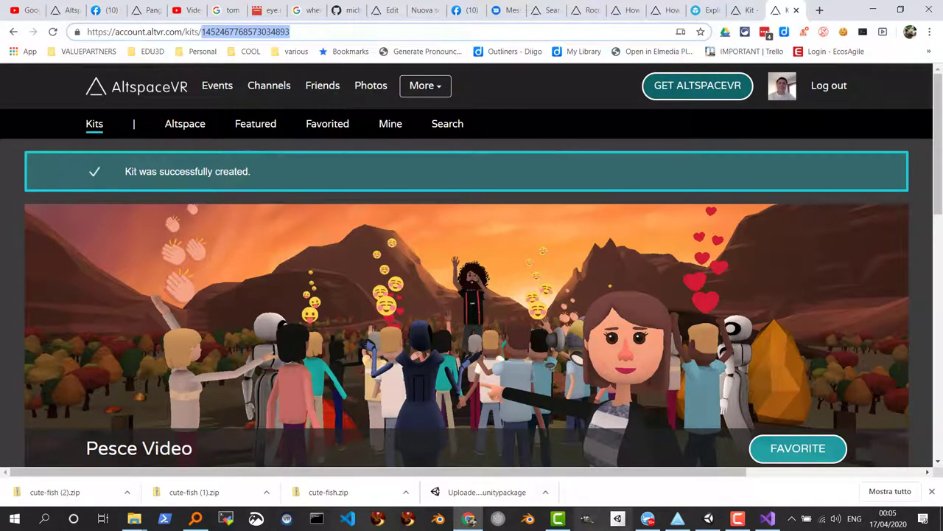
click(708, 518)
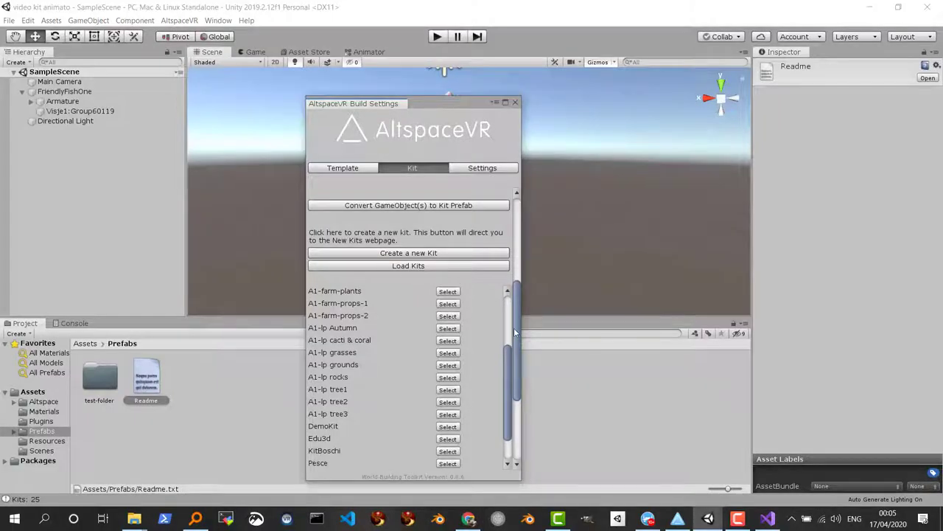
Set Kit Folder Name to the pasted kit ID plus '_pesce_video' and Kit Asset Name to 'pesce1'
drag(514, 332, 526, 225)
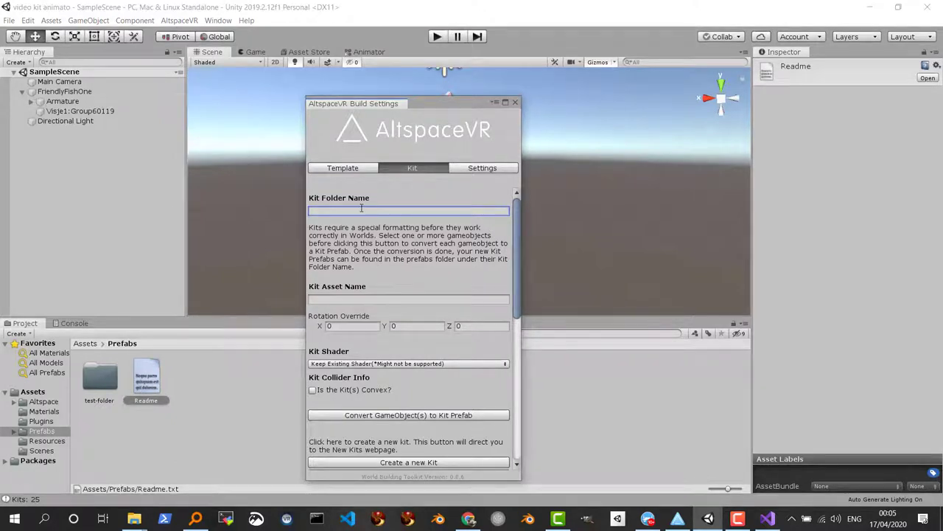
key(ctrl+v)
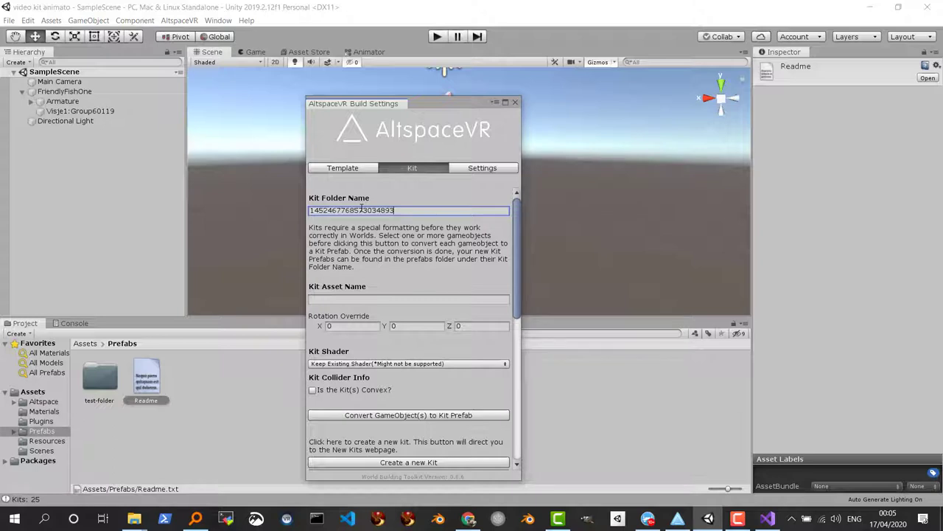
text(_pesce)
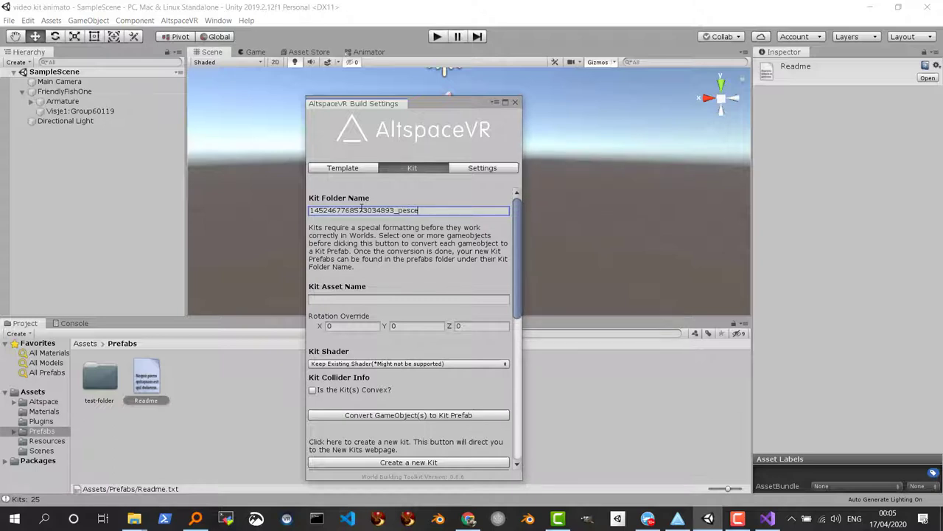
text(_)
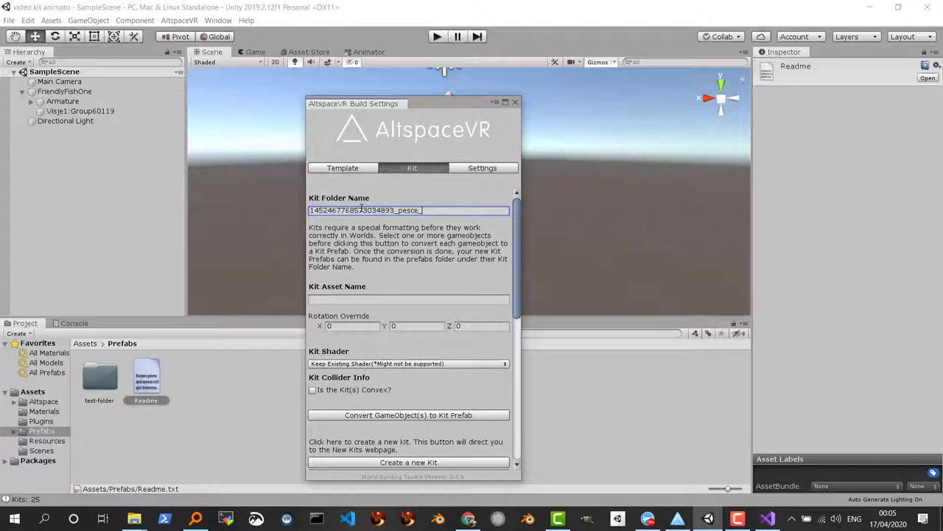
text(video)
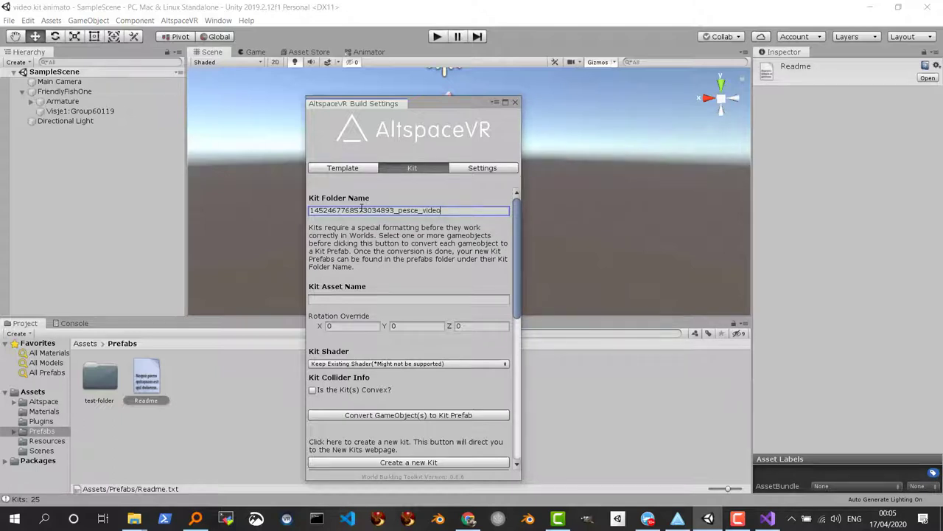
click(325, 300)
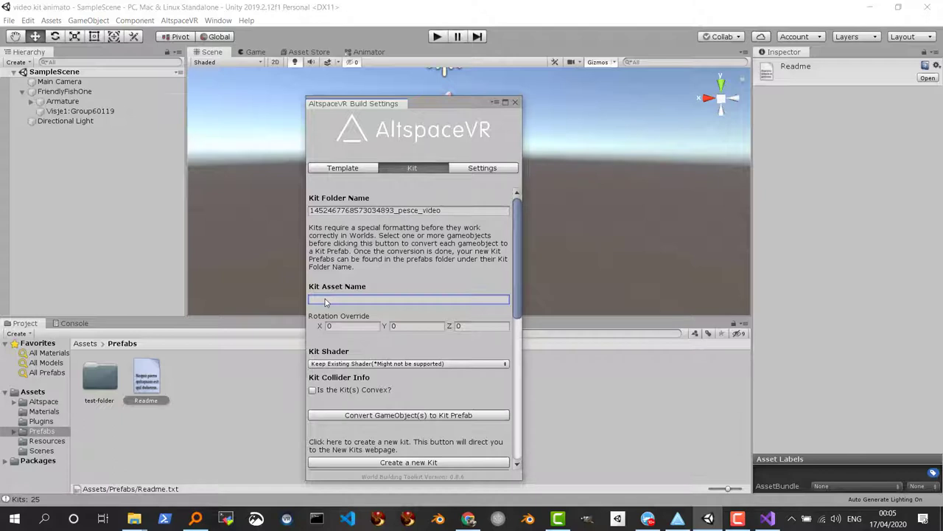
text(pesce1)
Select FriendlyFishOne in the Hierarchy as the object to convert
drag(516, 269, 518, 293)
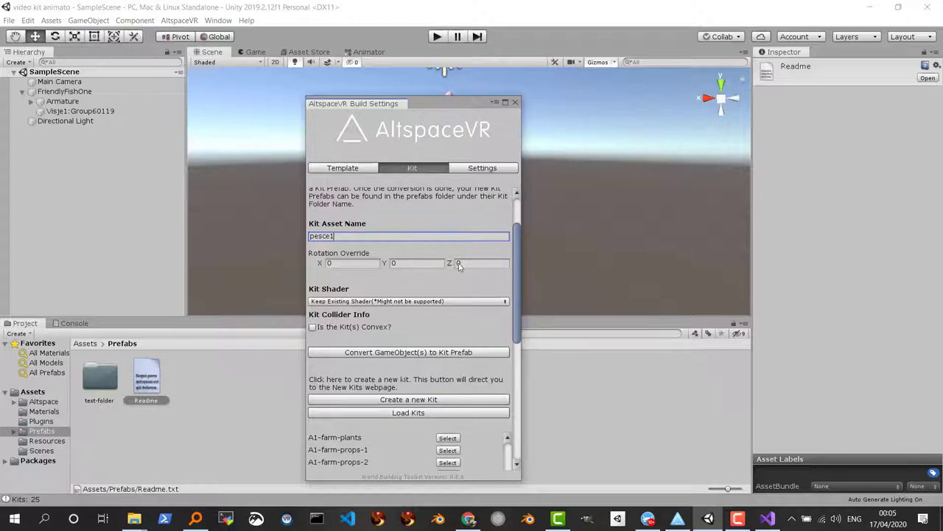
click(56, 92)
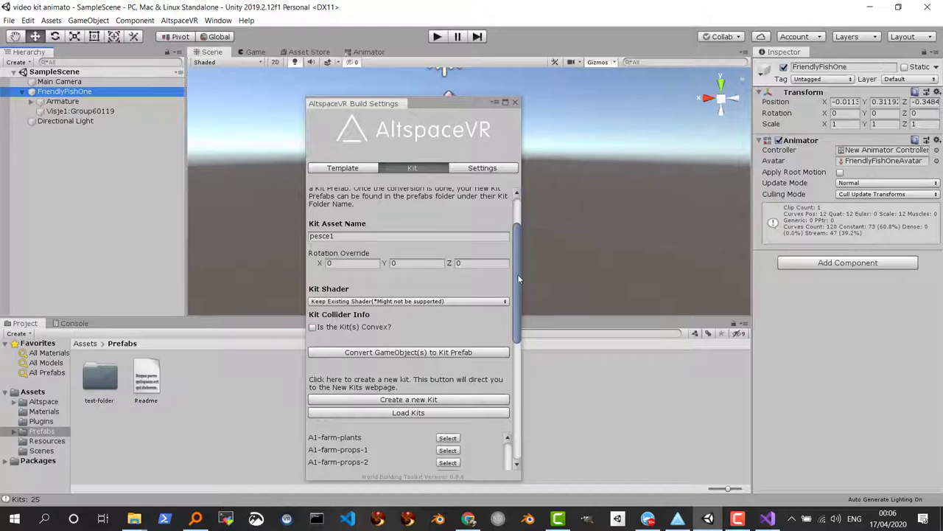
drag(519, 279, 514, 238)
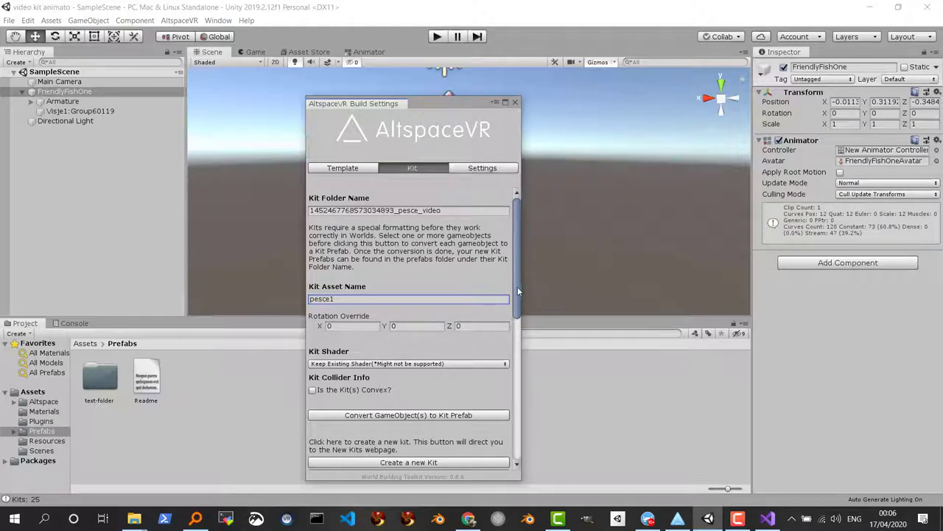
drag(517, 288, 517, 323)
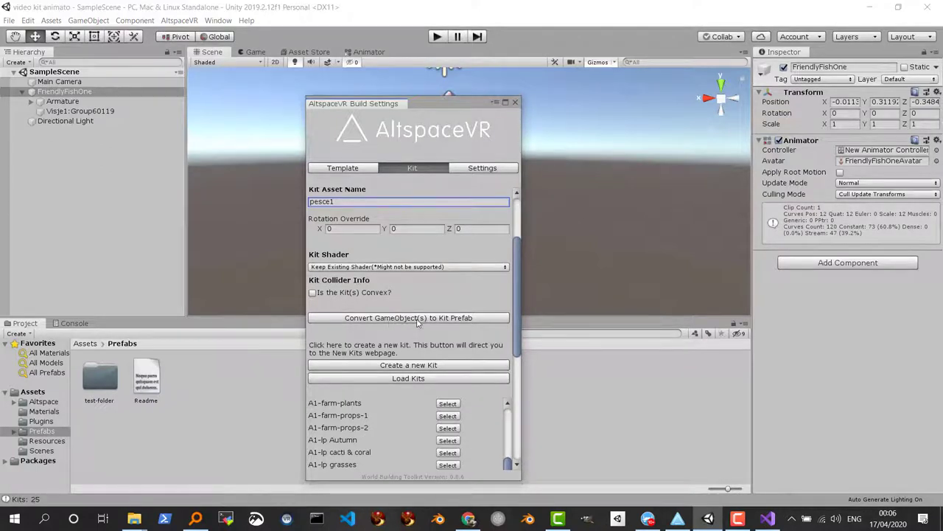
Convert FriendlyFishOne to the pesce1 kit prefab and check it in the new _pesce_video folder
click(414, 318)
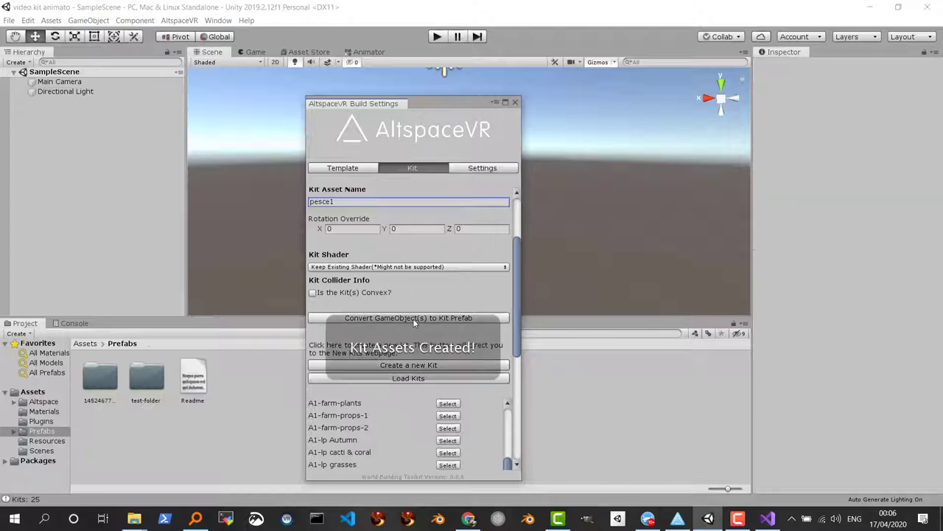
click(14, 431)
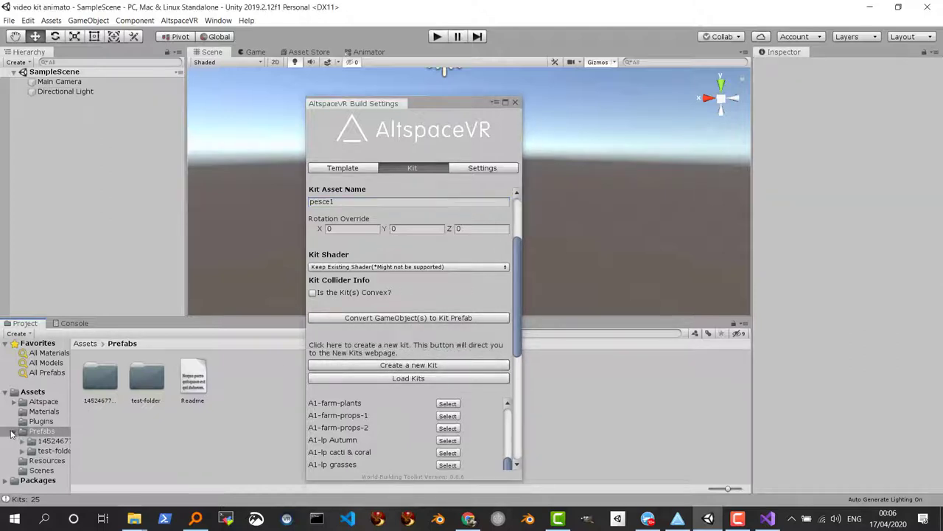
click(53, 440)
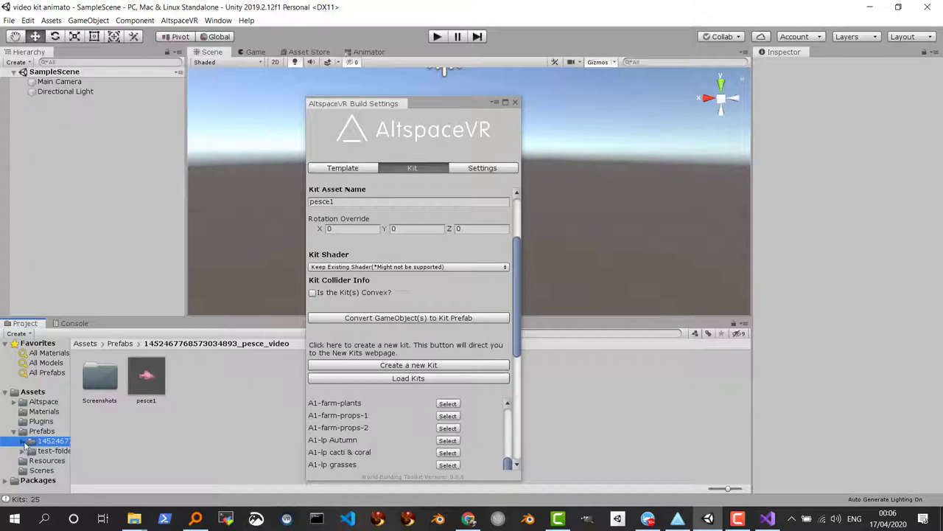
click(22, 440)
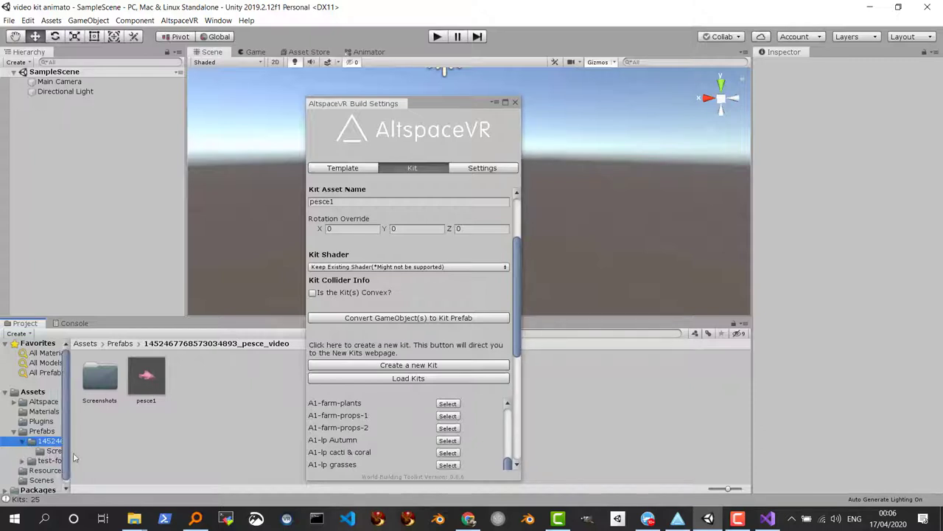
drag(521, 263, 517, 364)
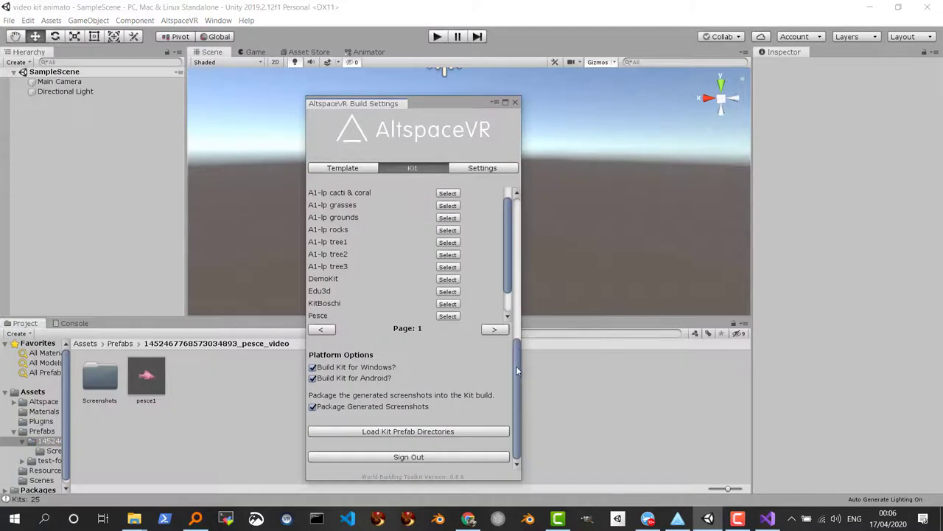
drag(506, 287, 506, 216)
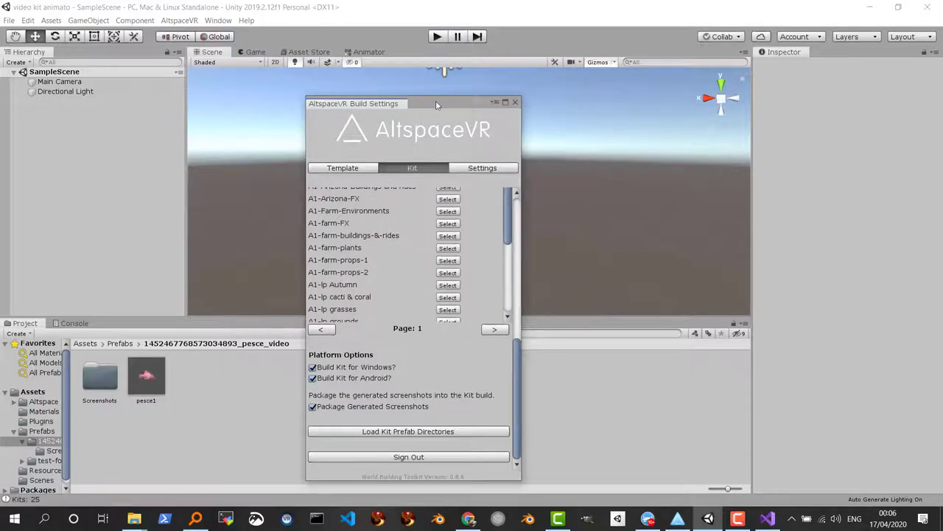
Dock the kit build settings beside the scene and load the kit prefab folders into Build Options
drag(436, 100, 830, 57)
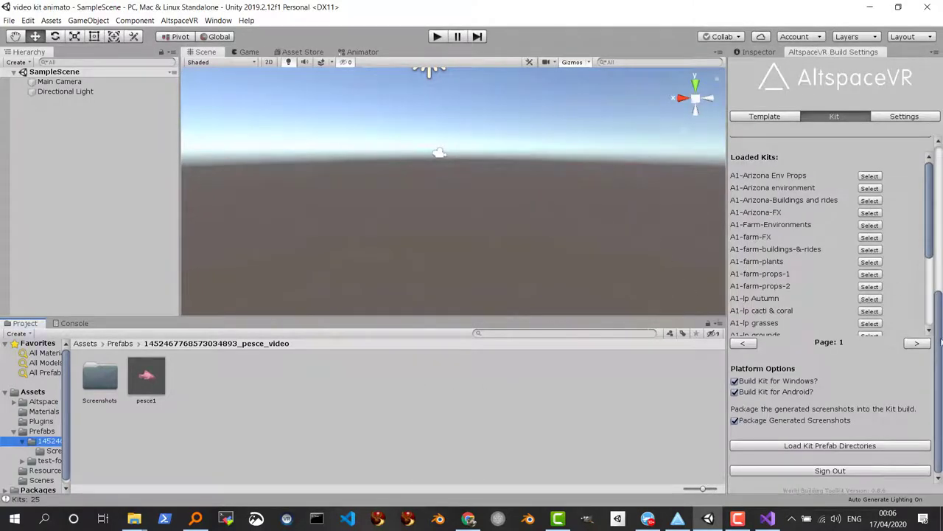
click(940, 338)
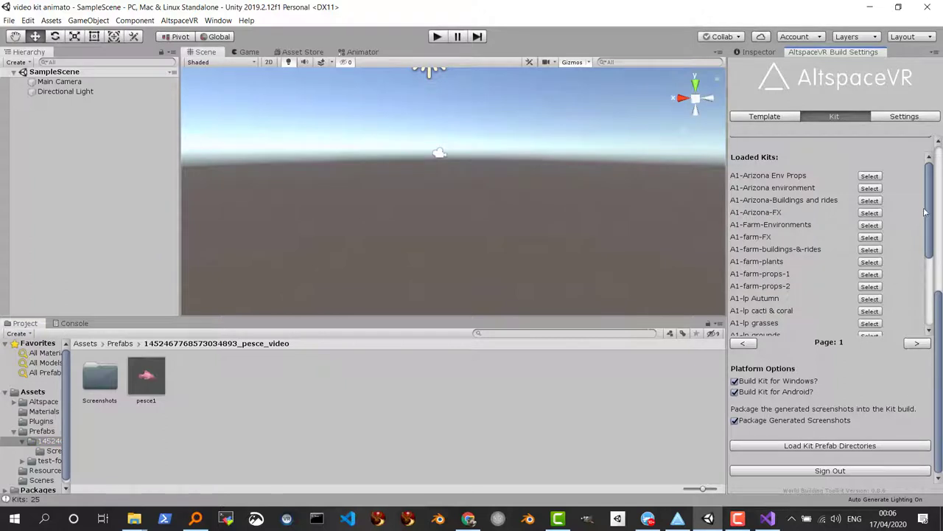
drag(929, 221, 928, 284)
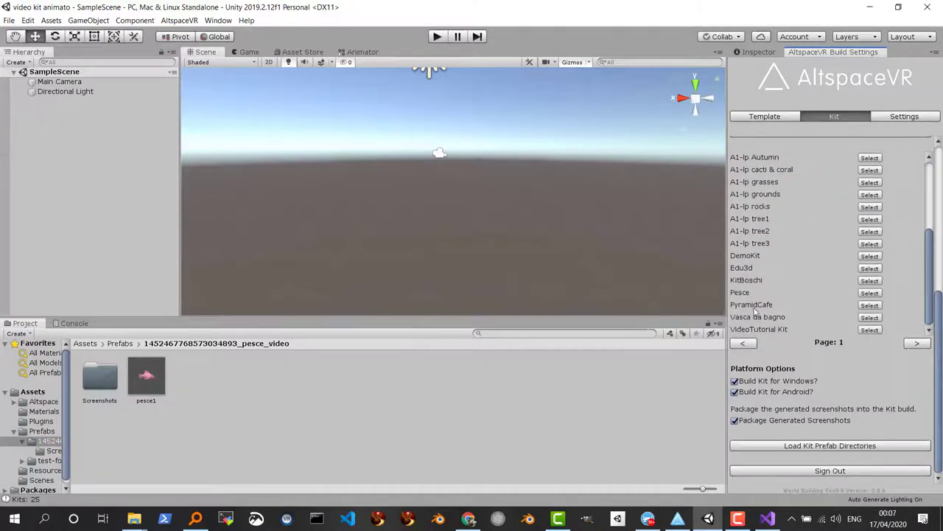
scroll(752, 313, up, 5)
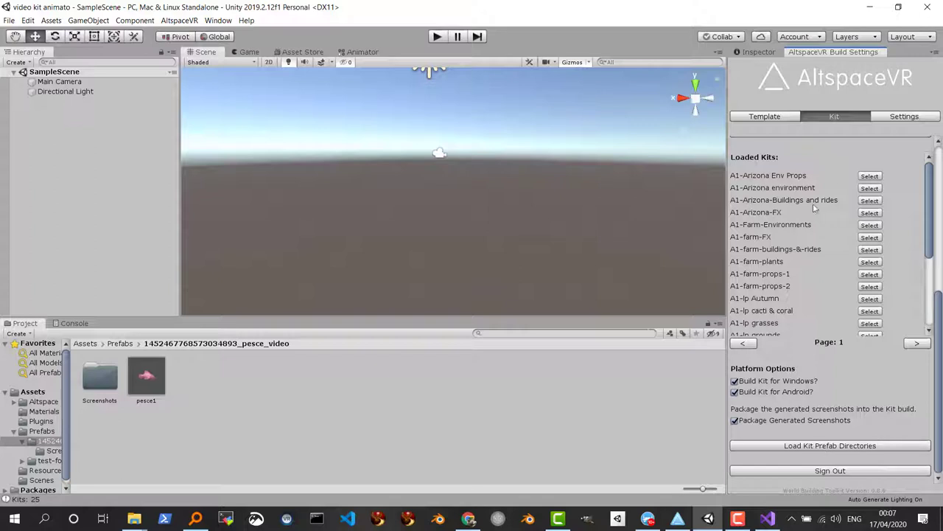
click(826, 448)
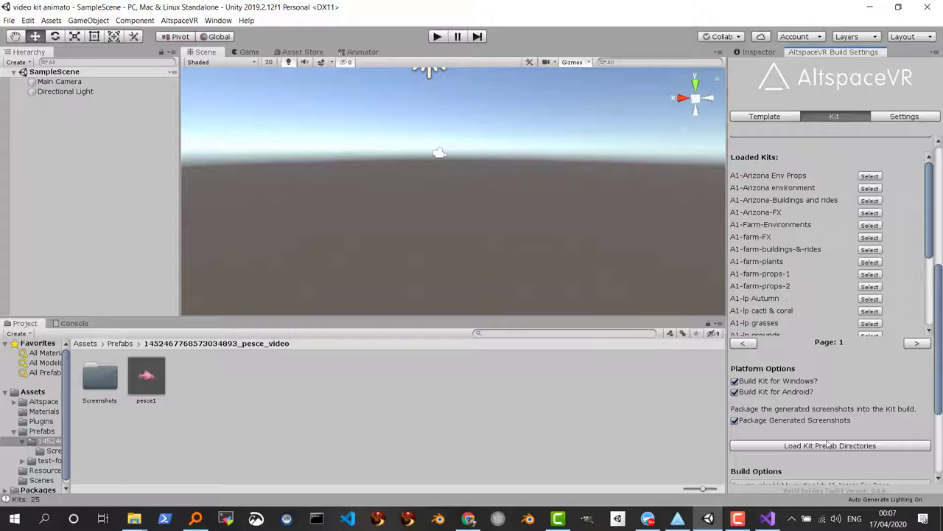
drag(931, 242, 923, 307)
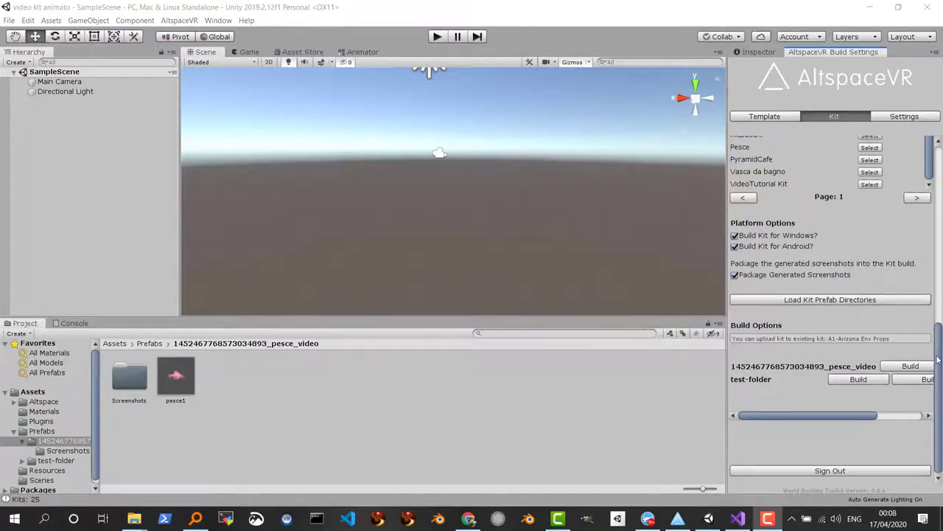
Scroll the Build Options right to show the pesce_video kit's Build & Upload buttons
drag(940, 347, 939, 402)
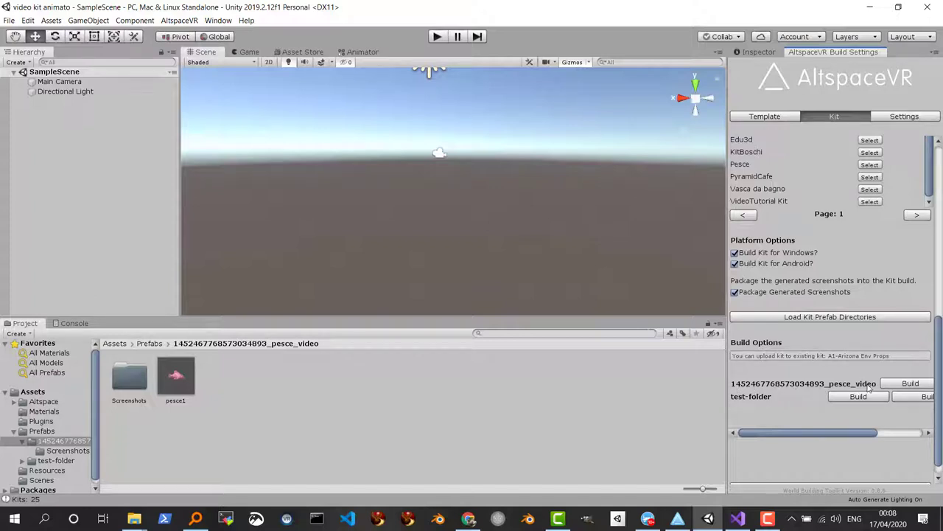
drag(827, 433, 874, 434)
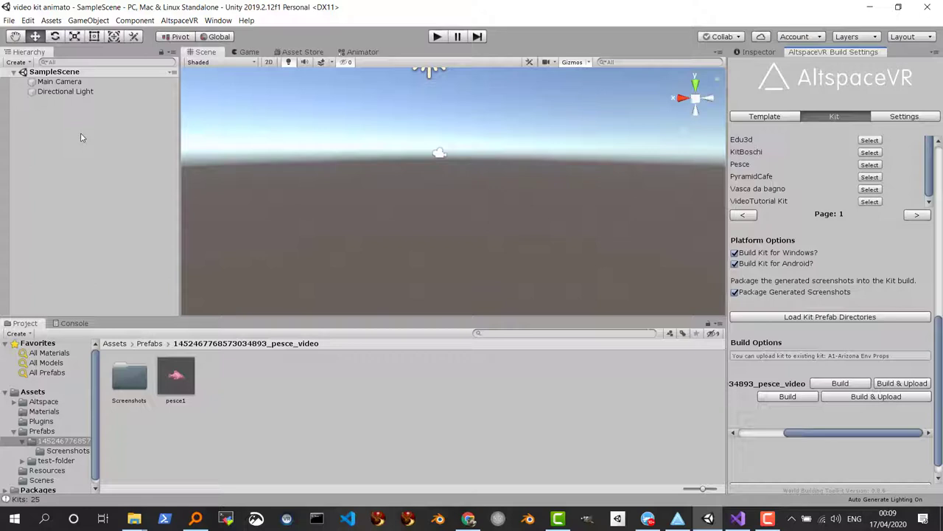
Browse the Altspace and Scenes folders, then return to the root Assets folder
click(15, 402)
click(15, 402)
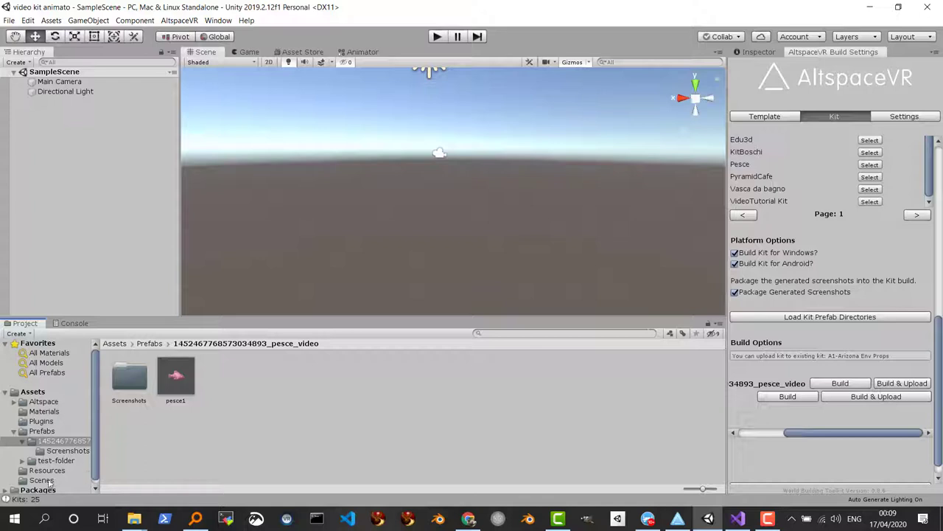
click(41, 480)
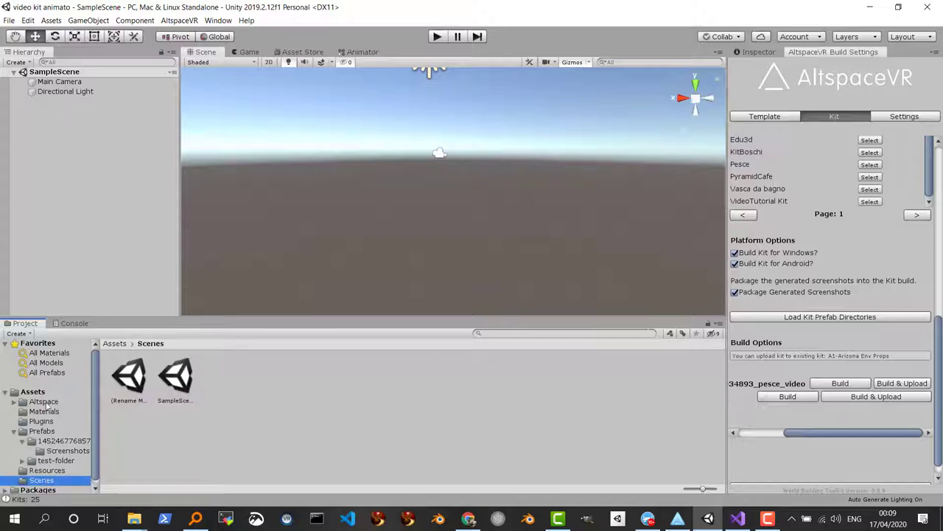
click(36, 393)
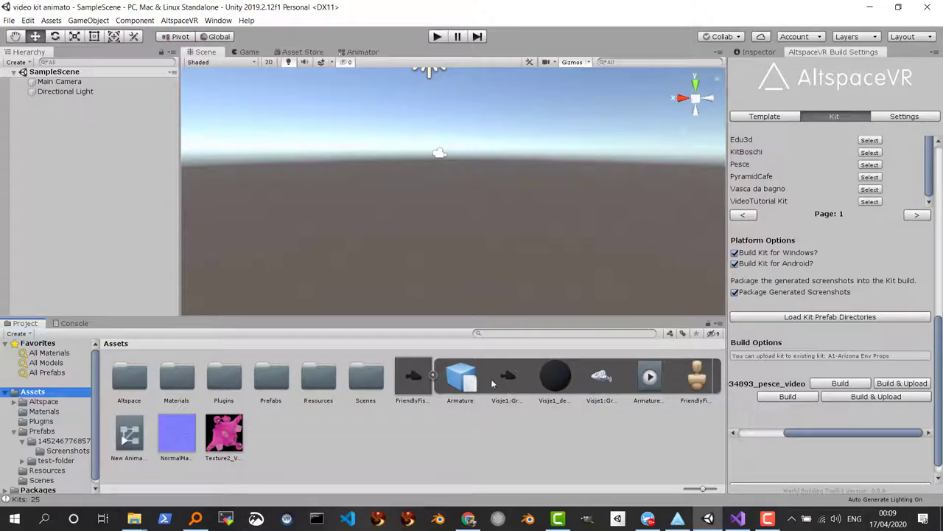
Place the FriendlyFish model into the scene and start building the pesce_video kit
drag(414, 376, 404, 239)
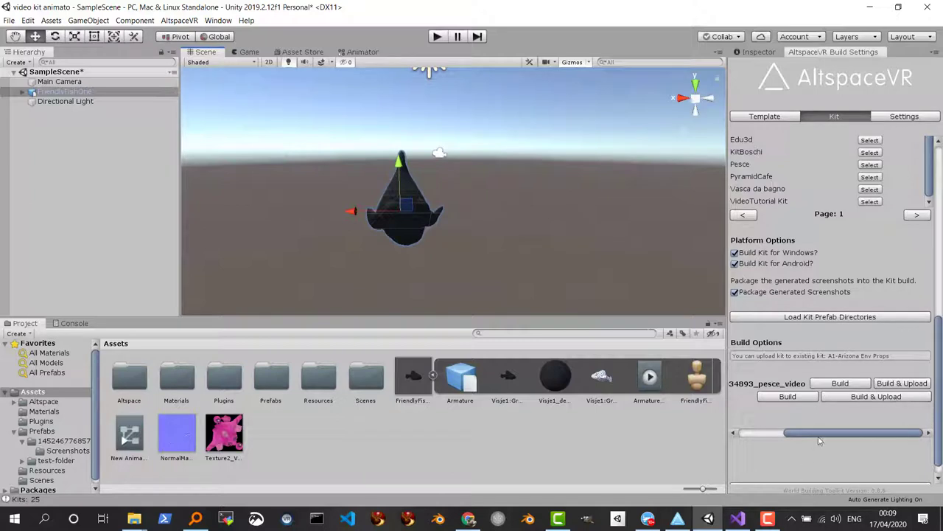
mouse_move(822, 436)
mouse_down()
mouse_move(772, 436)
mouse_move(819, 435)
mouse_up()
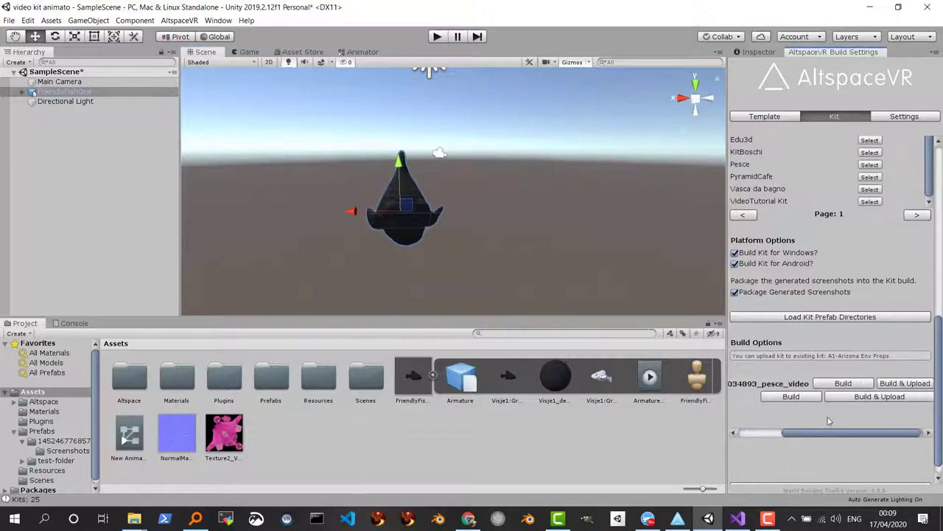
click(848, 384)
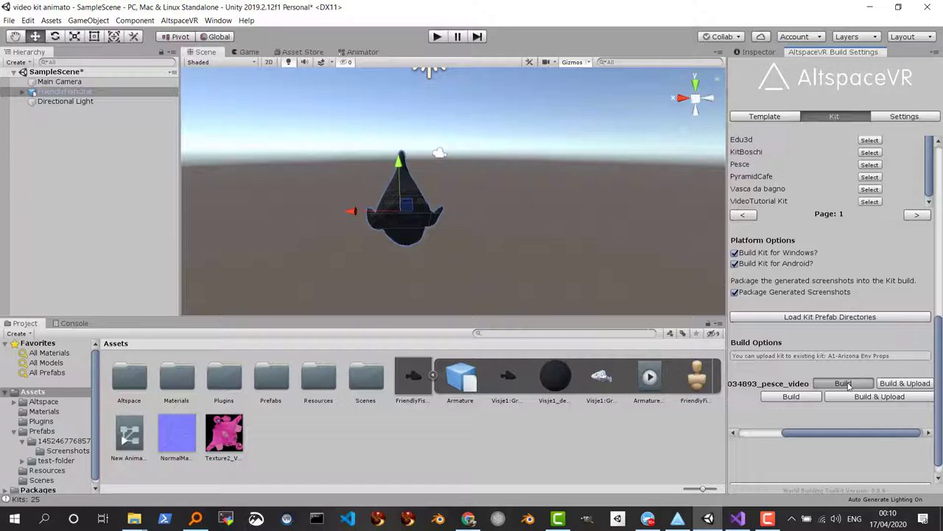
Build the pesce_video kit from Build Options into a zip in the video kit animato folder
click(844, 384)
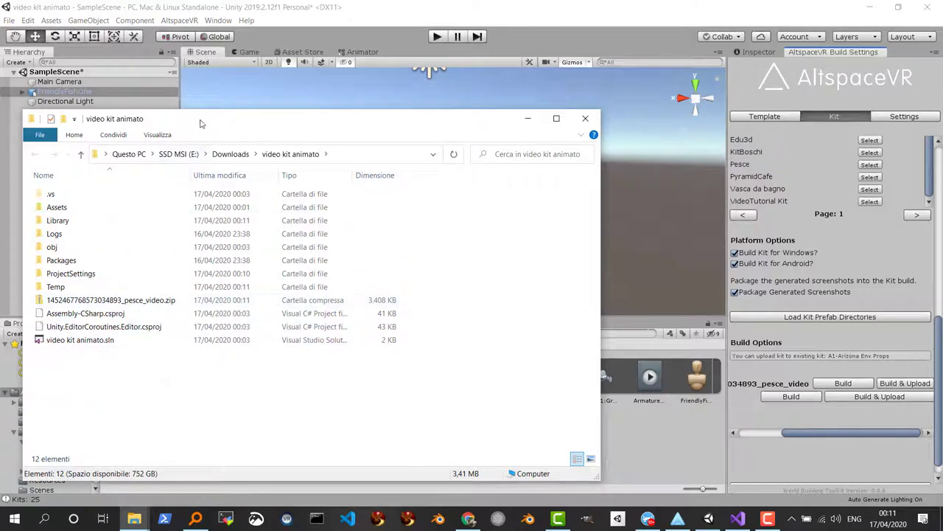
Find the built pesce_video zip and its folder path in Explorer, then return to Chrome
drag(202, 122, 303, 112)
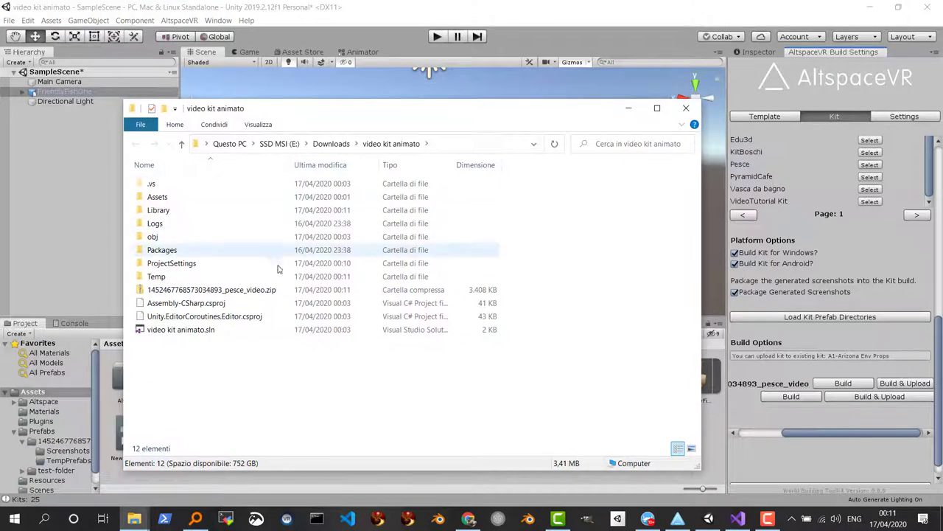
click(187, 293)
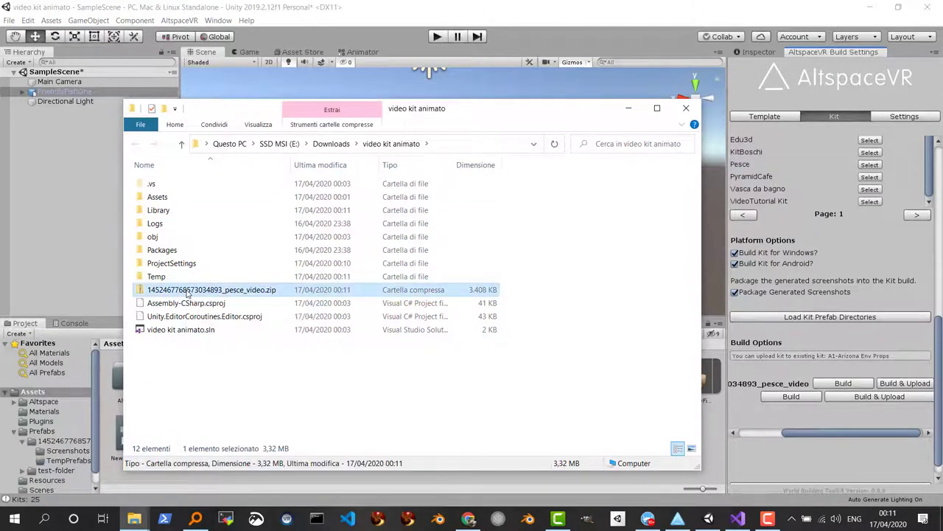
click(444, 146)
key(ctrl+c)
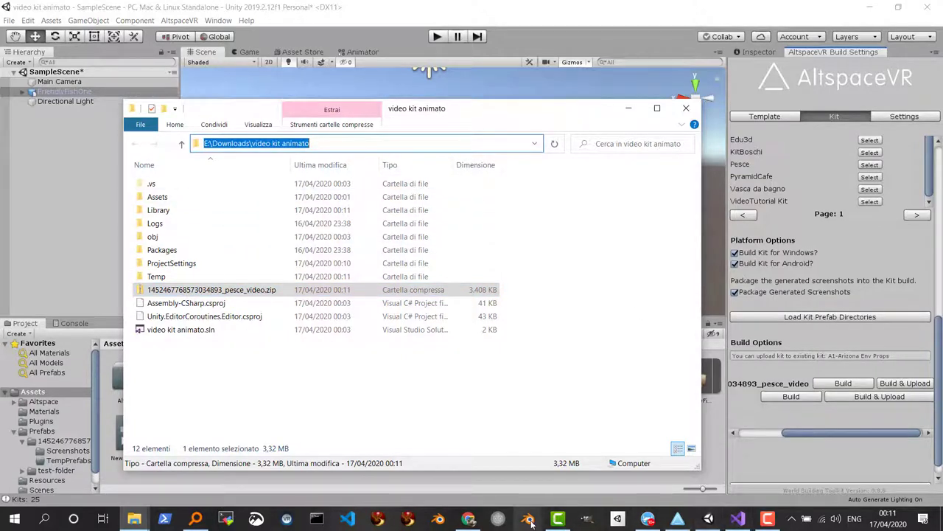
click(469, 519)
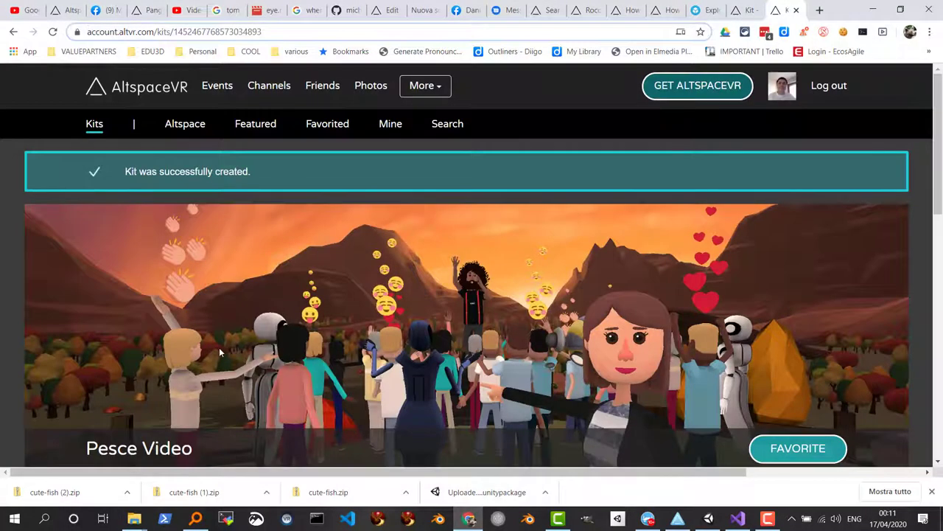
Open the Edit Kit form for the Pesce Video kit
scroll(219, 347, down, 6)
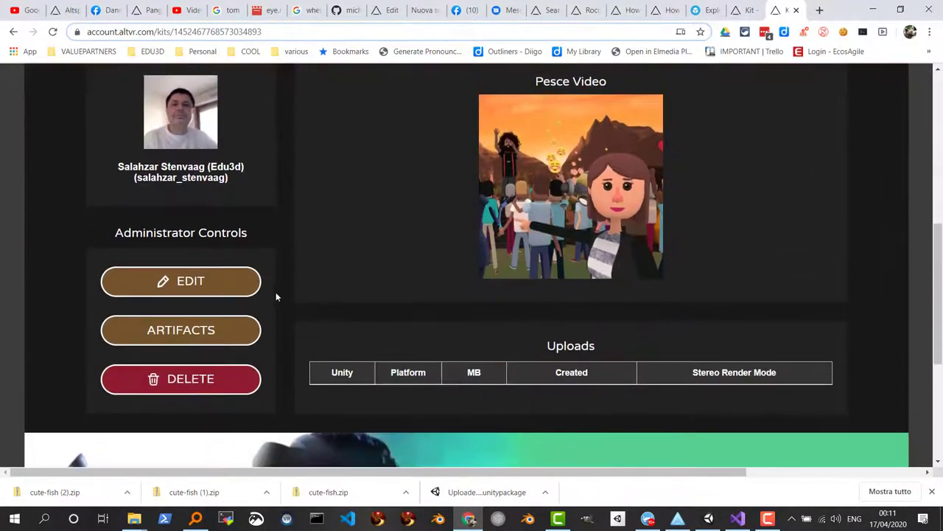
click(185, 282)
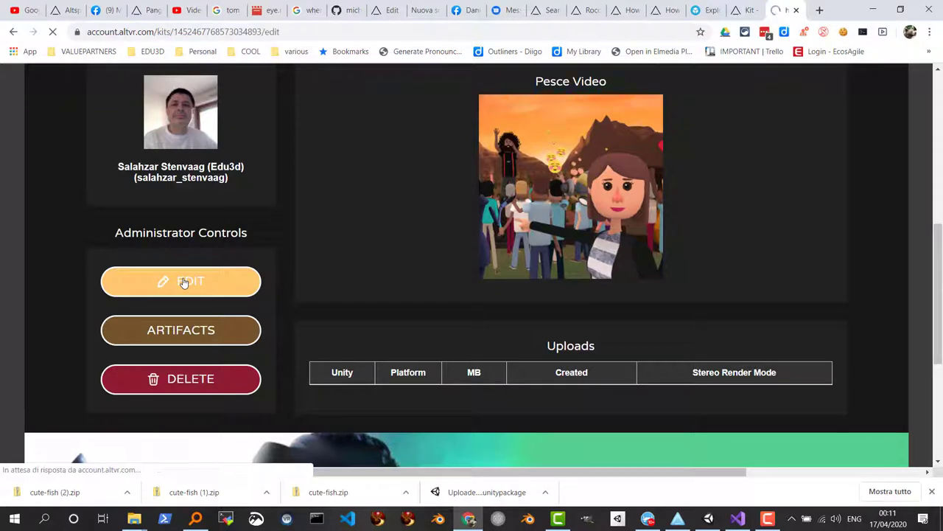
scroll(151, 346, down, 3)
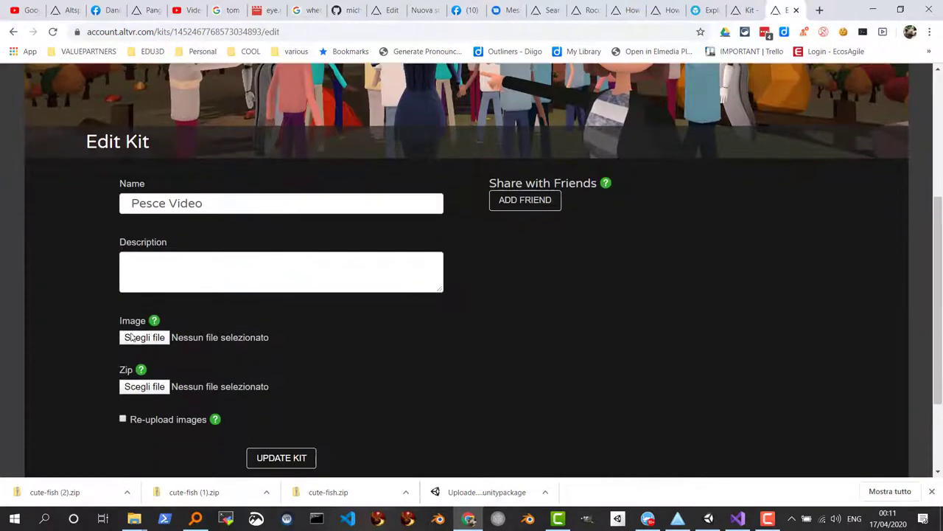
Attach the pesce_video zip from E:\Downloads\video kit animato as the kit's Zip file
click(138, 391)
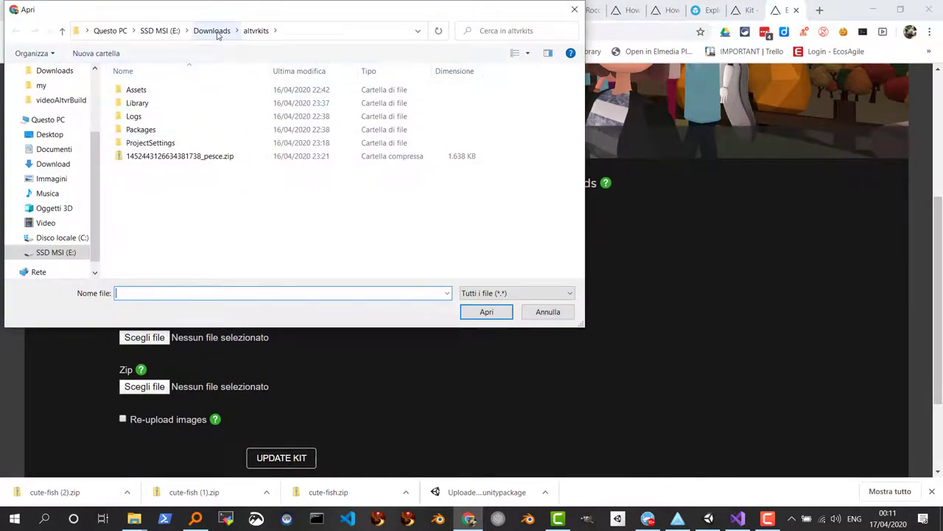
click(217, 33)
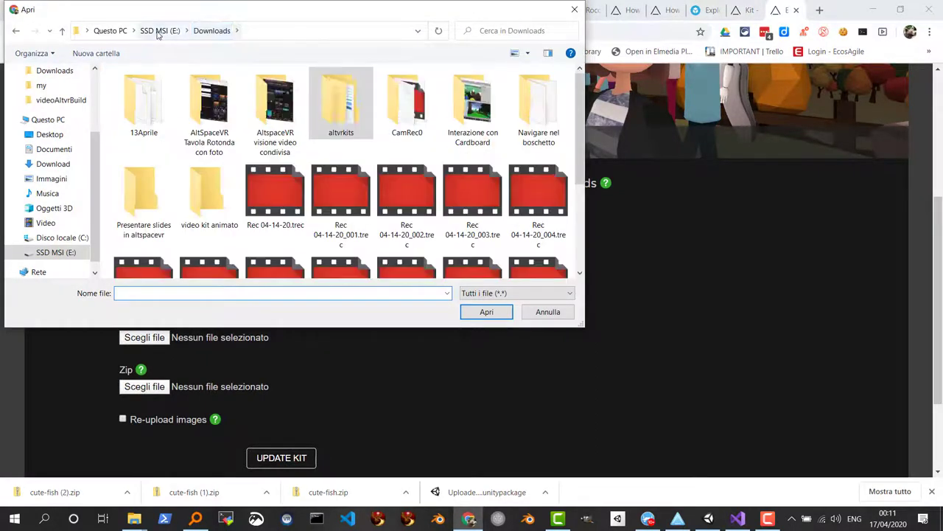
click(271, 30)
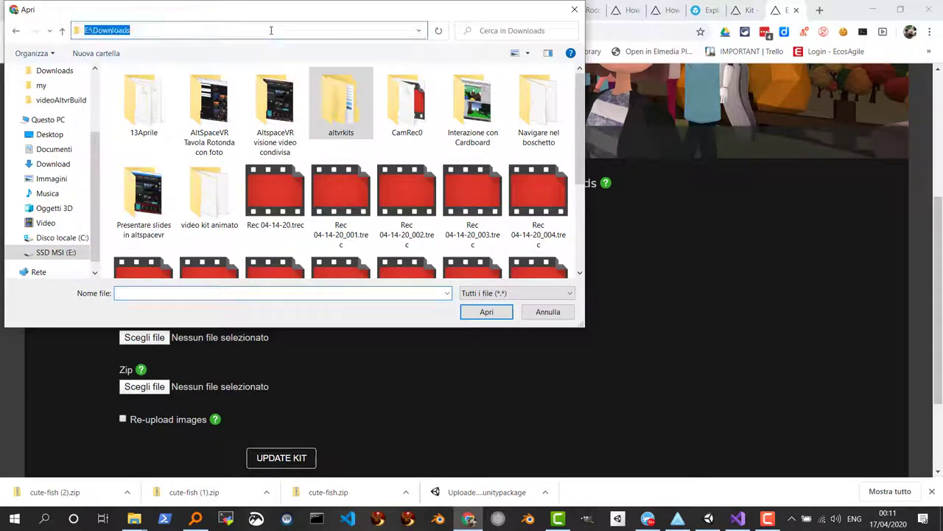
key(ctrl+v)
key(Return)
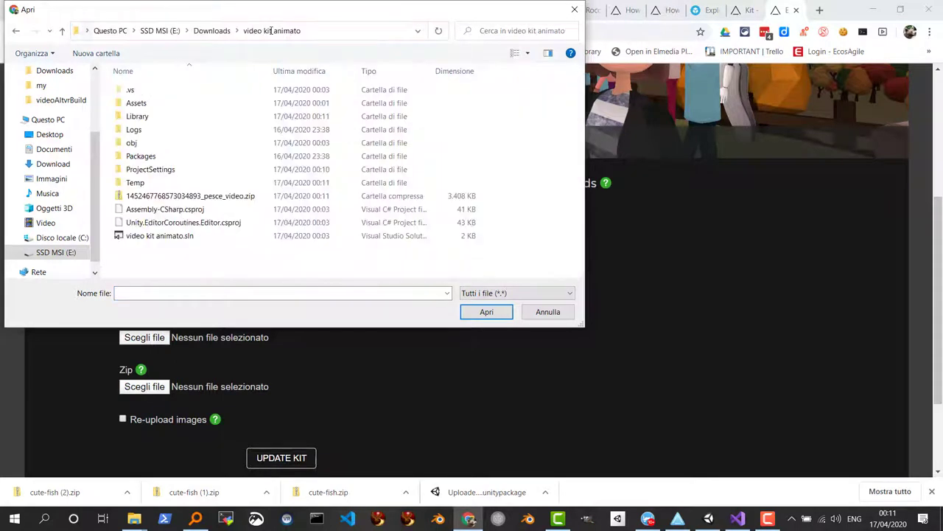
click(144, 196)
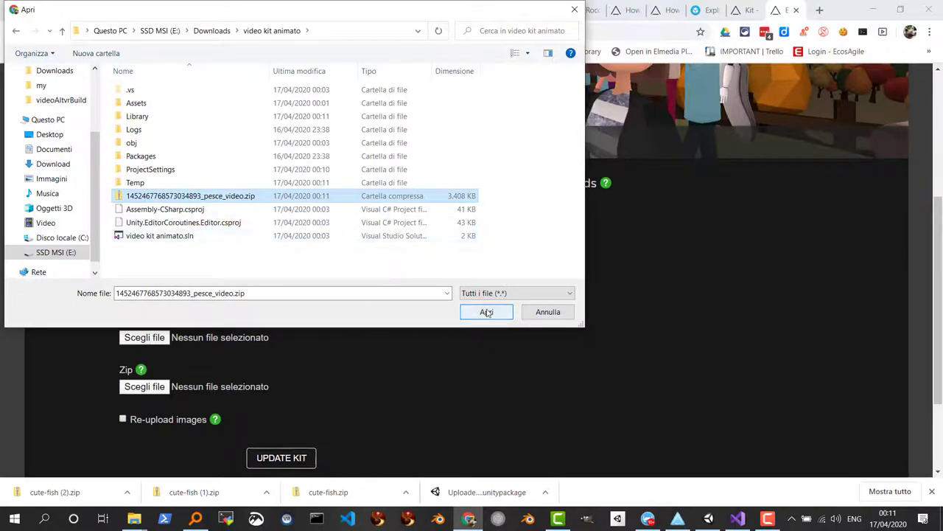
click(487, 312)
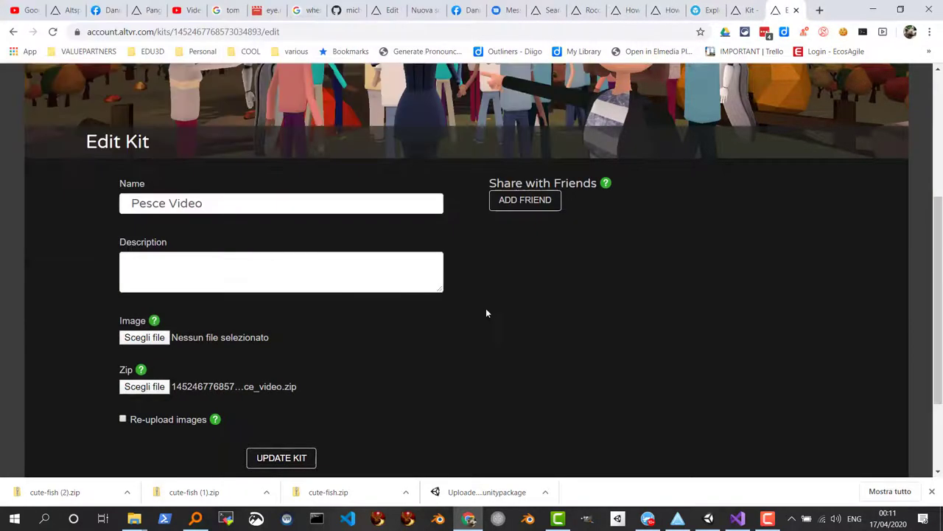
Update the kit and confirm the Uploads list shows android (0.9 MB) and pc (2.4 MB) builds
click(280, 458)
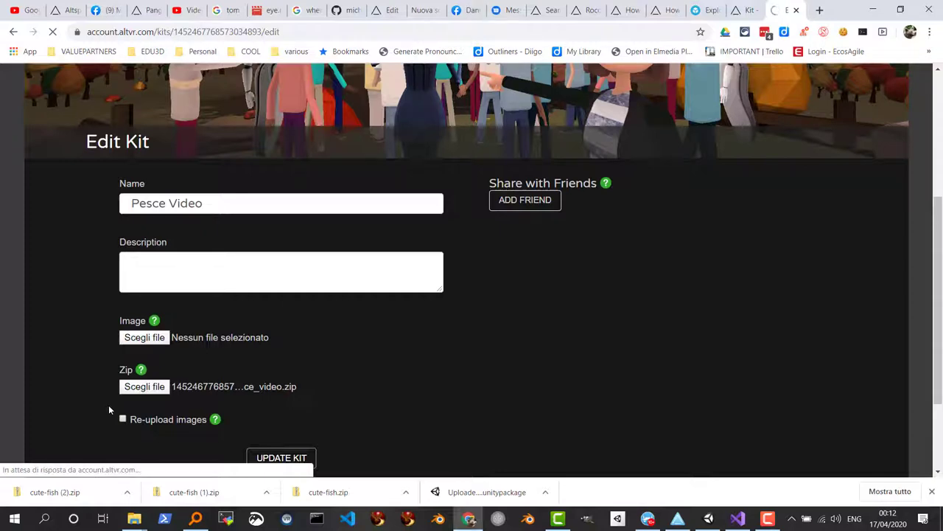
scroll(108, 404, down, 3)
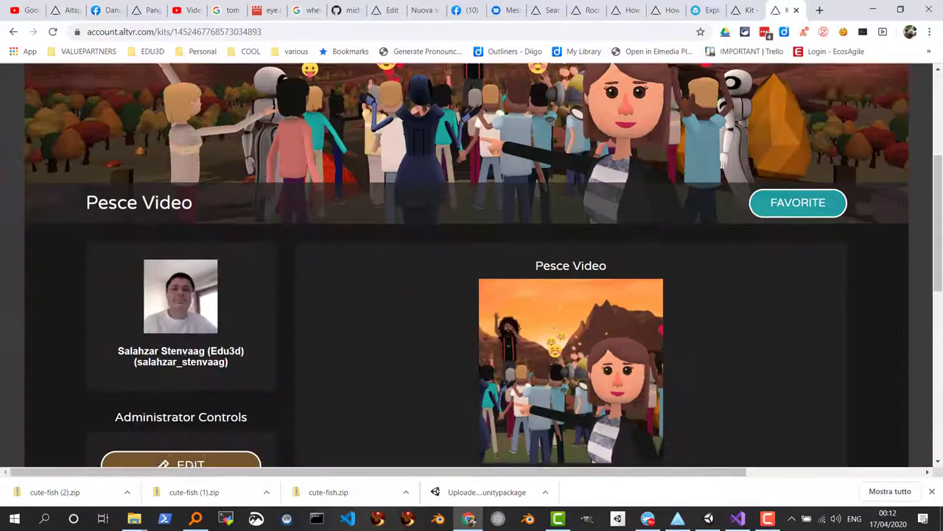
scroll(184, 359, down, 7)
scroll(184, 359, up, 3)
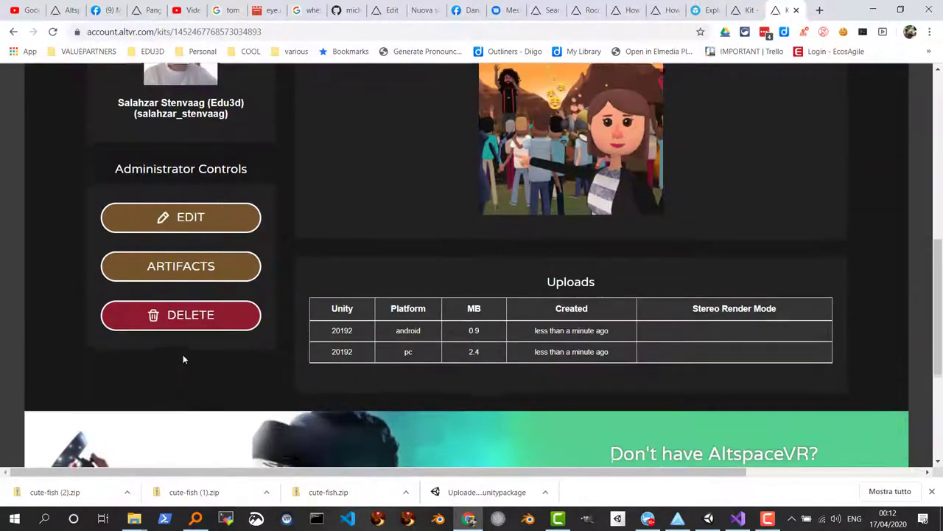